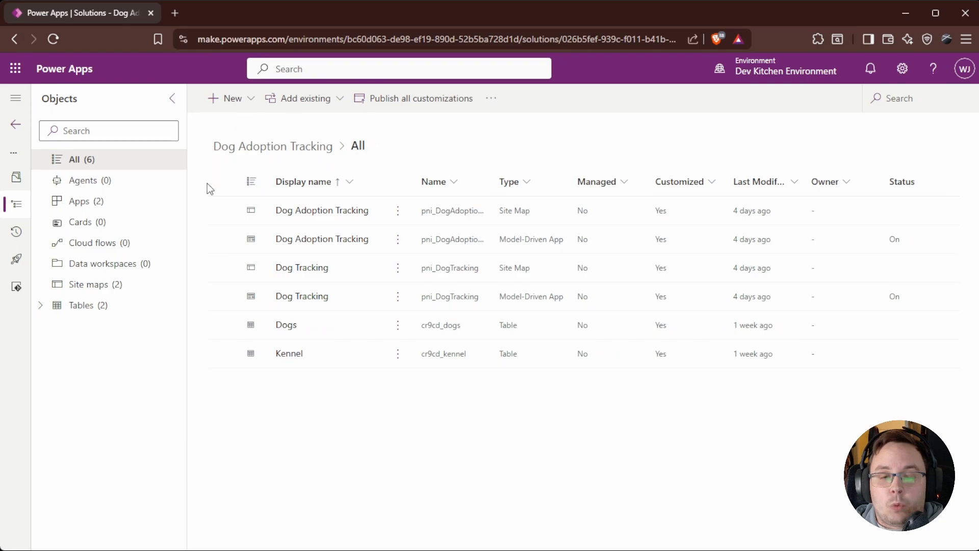
- Start a new security role in the Dog Adoption Tracking solution and name it Kennel Manager
{"action": "left_click", "coordinate": [248, 104]}
{"action": "mouse_move", "coordinate": [291, 251]}
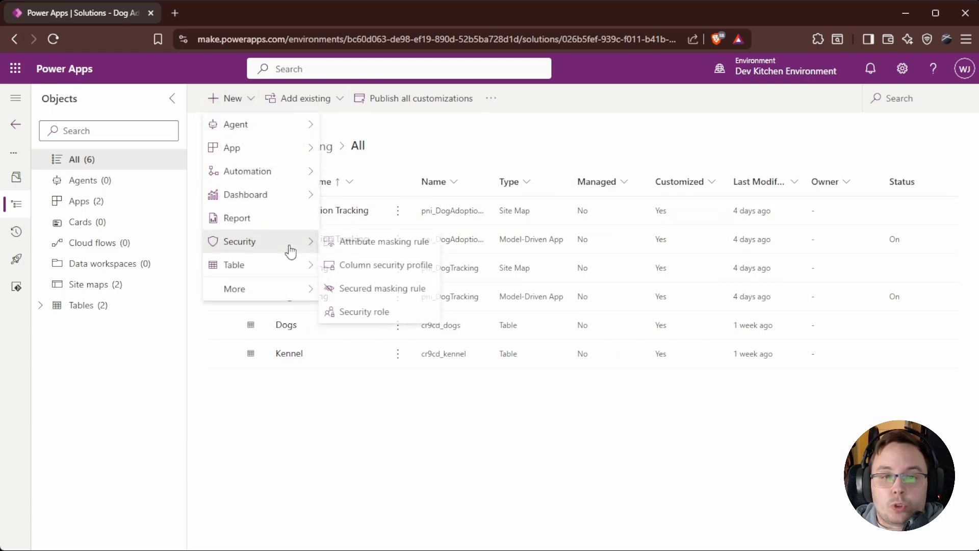
{"action": "left_click", "coordinate": [369, 318]}
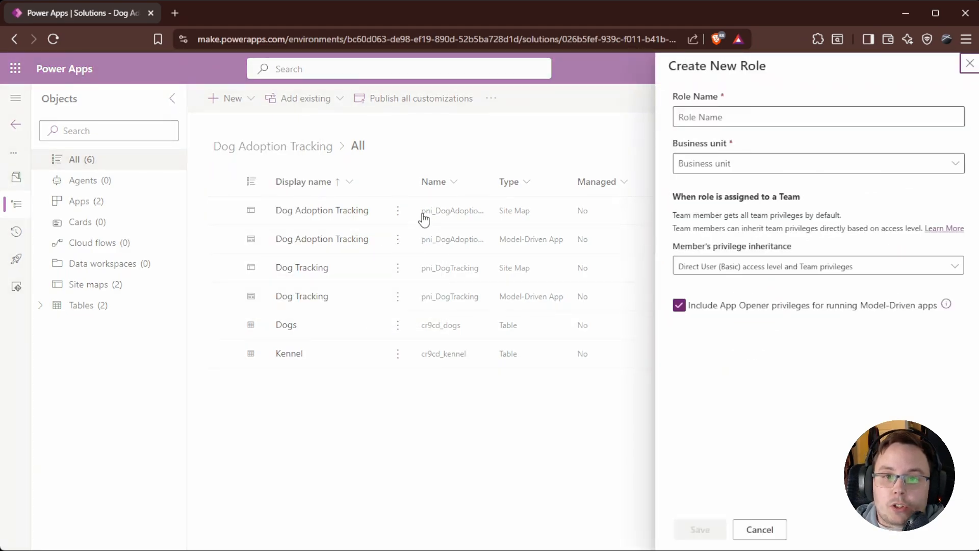
{"action": "left_click", "coordinate": [730, 118]}
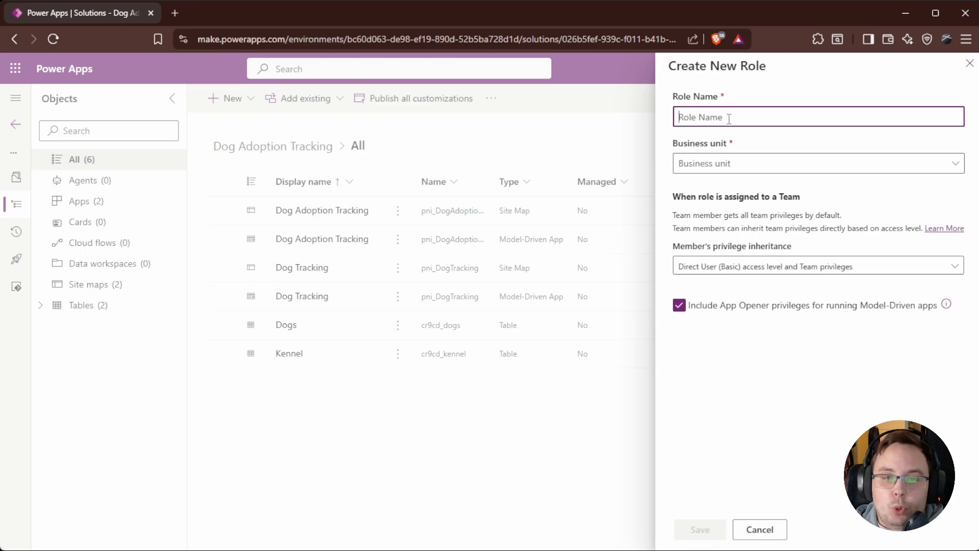
{"action": "type", "text": "K"}
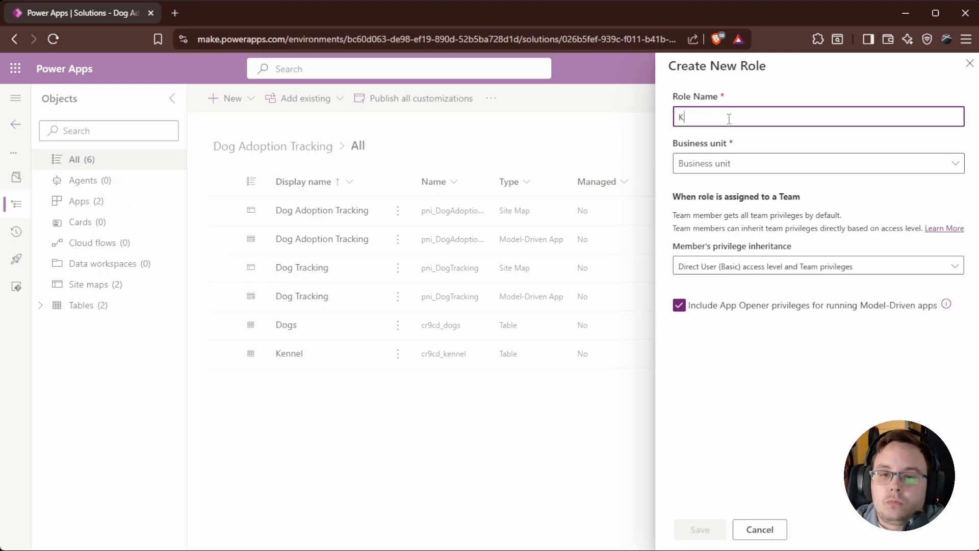
{"action": "type", "text": "ennel Manager"}
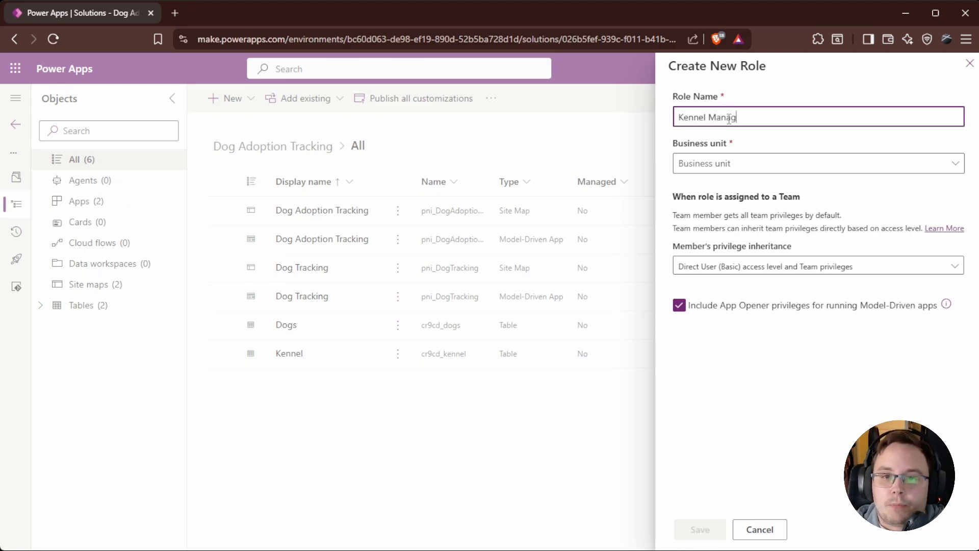
- Set the role's business unit to org438afbd4, keep Direct User (Basic) access level and Team privileges as inheritance, and save the role
{"action": "left_click", "coordinate": [800, 172]}
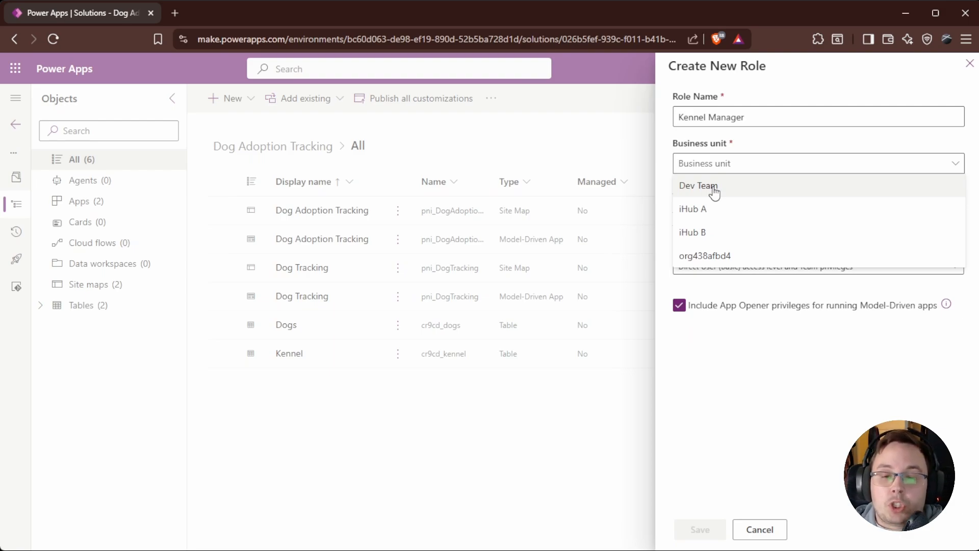
{"action": "left_click", "coordinate": [708, 263]}
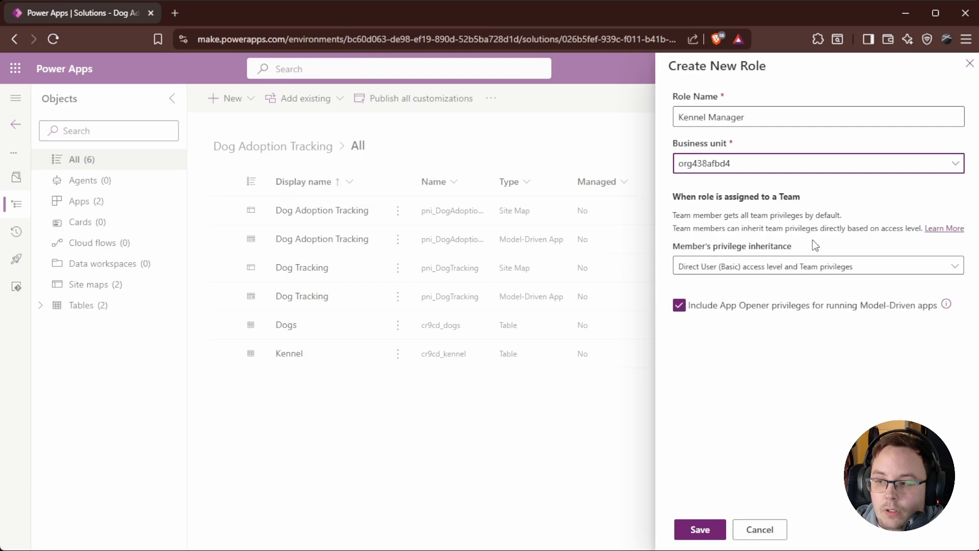
{"action": "left_click", "coordinate": [831, 270]}
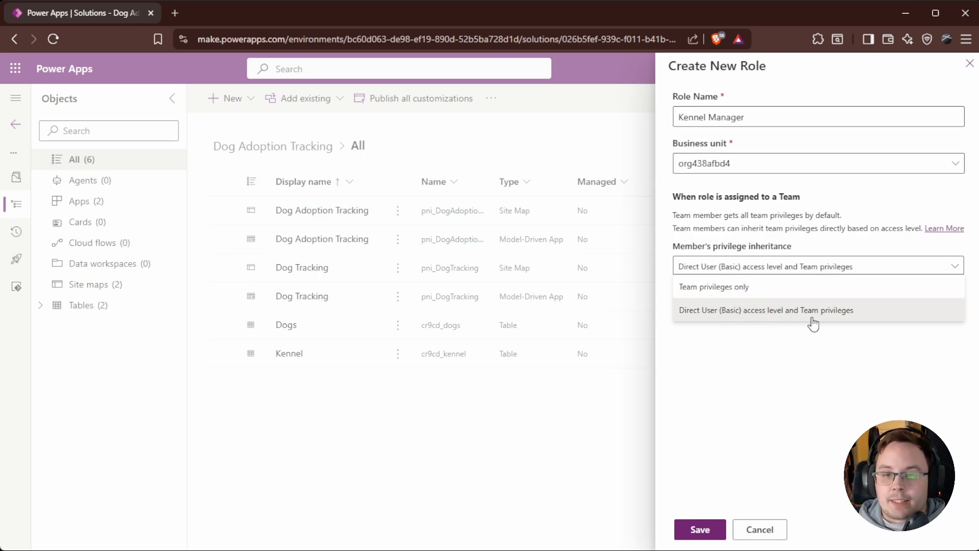
{"action": "left_click", "coordinate": [822, 365]}
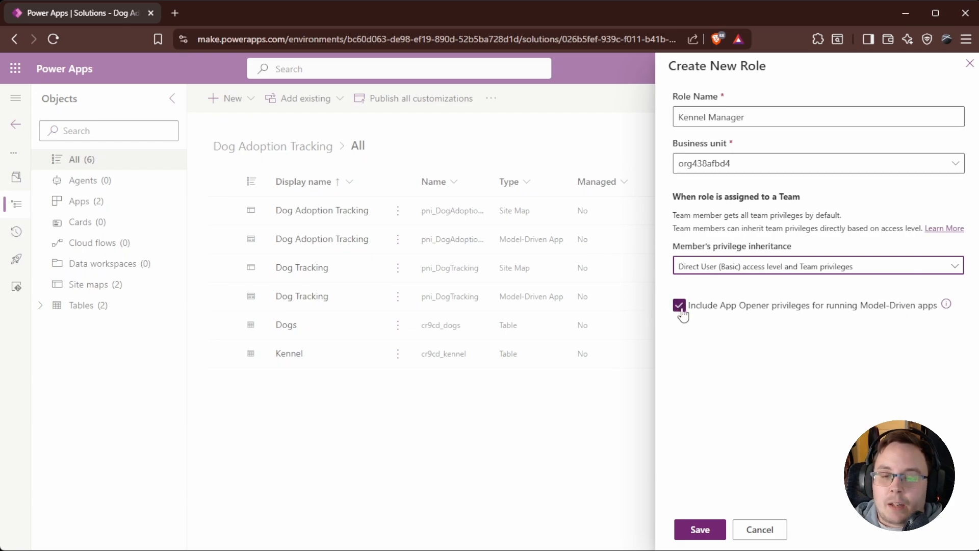
{"action": "left_click", "coordinate": [700, 530]}
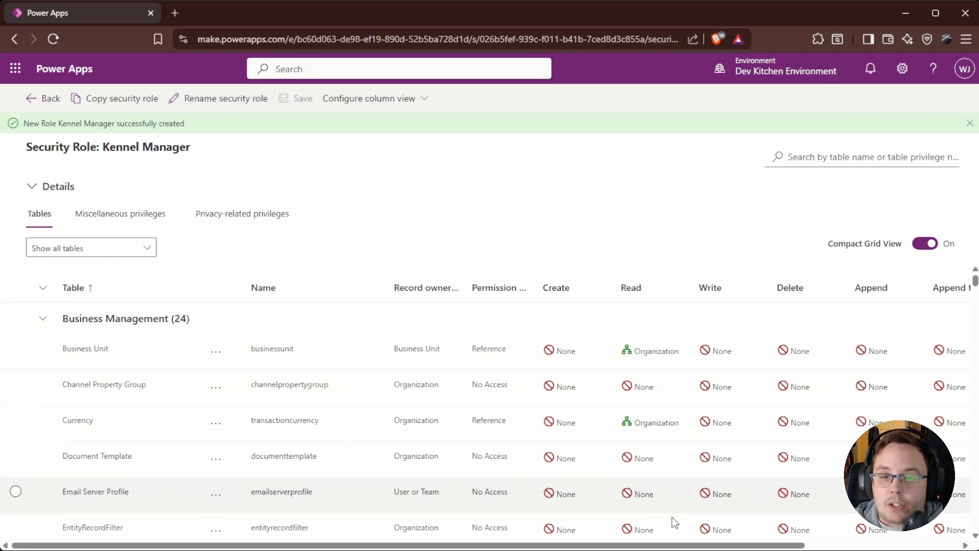
- Review the column view options of the Kennel Manager role's privilege table and return to the solution's objects
{"action": "mouse_move", "coordinate": [679, 546]}
{"action": "left_mouse_down"}
{"action": "mouse_move", "coordinate": [799, 546]}
{"action": "mouse_move", "coordinate": [688, 547]}
{"action": "left_mouse_up"}
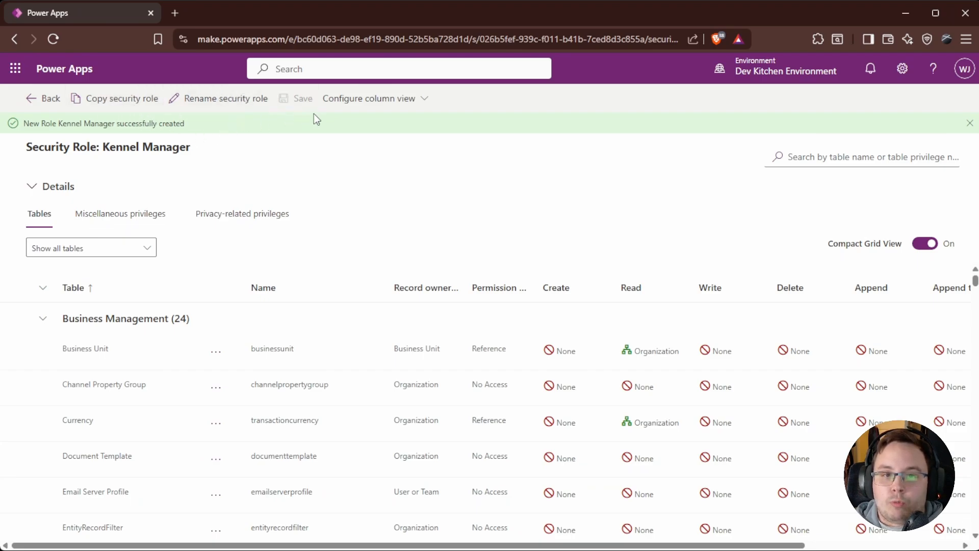
{"action": "left_click", "coordinate": [412, 105]}
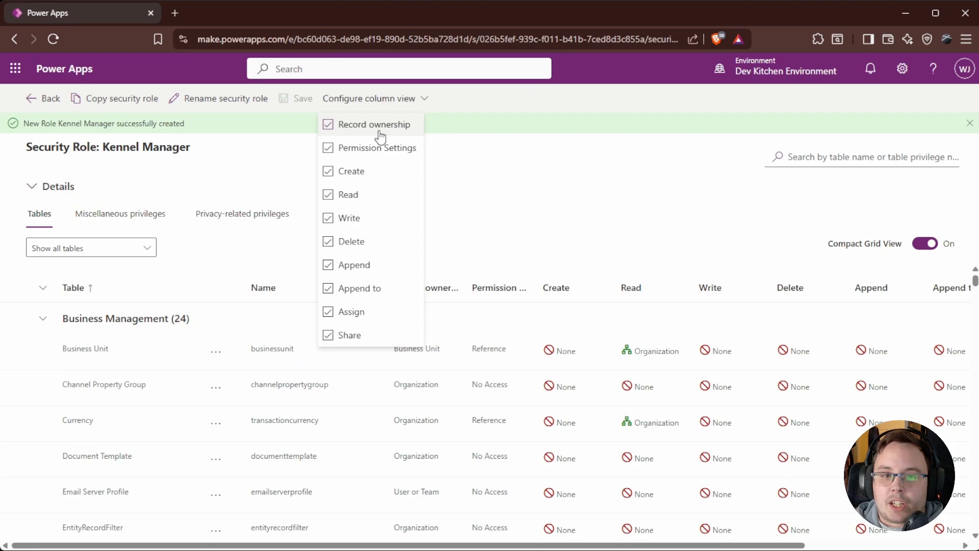
{"action": "left_click", "coordinate": [419, 99]}
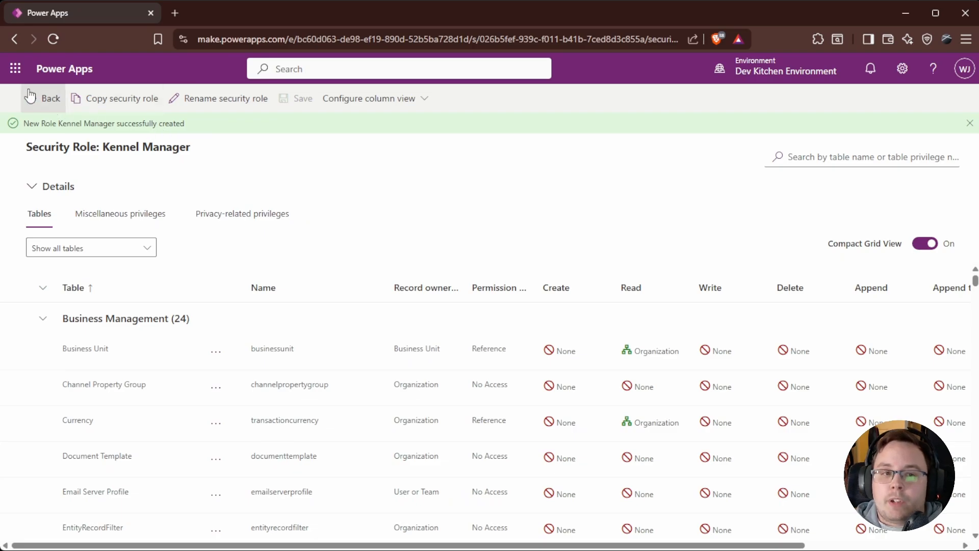
{"action": "left_click", "coordinate": [46, 101]}
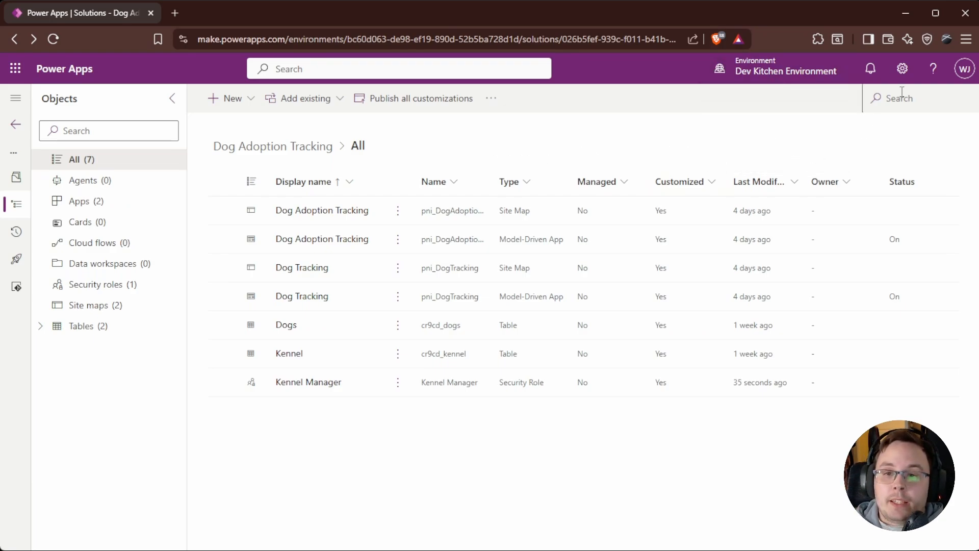
- Switch to the Power Platform admin center and open the full list of security roles for Dev Kitchen Environment
{"action": "left_click", "coordinate": [902, 68]}
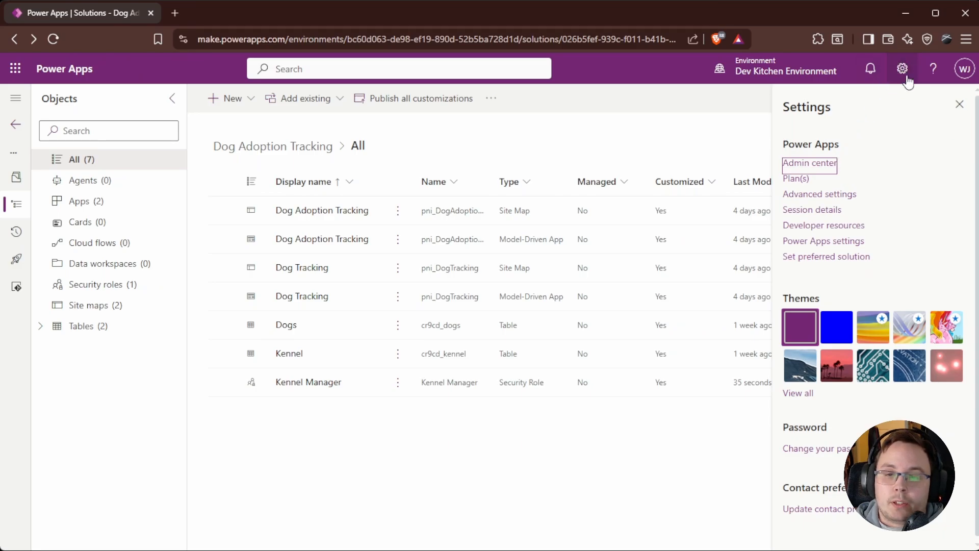
{"action": "left_click", "coordinate": [826, 169]}
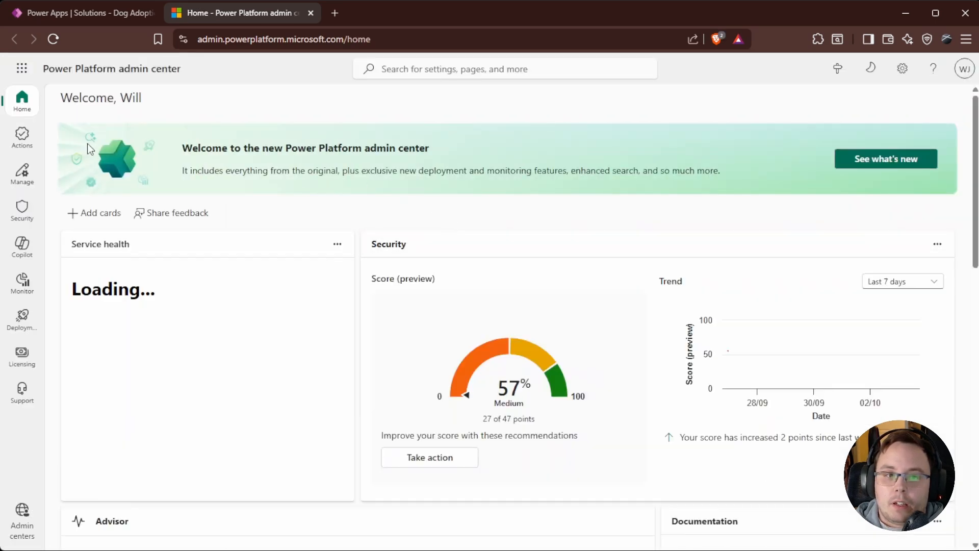
{"action": "left_click", "coordinate": [24, 178]}
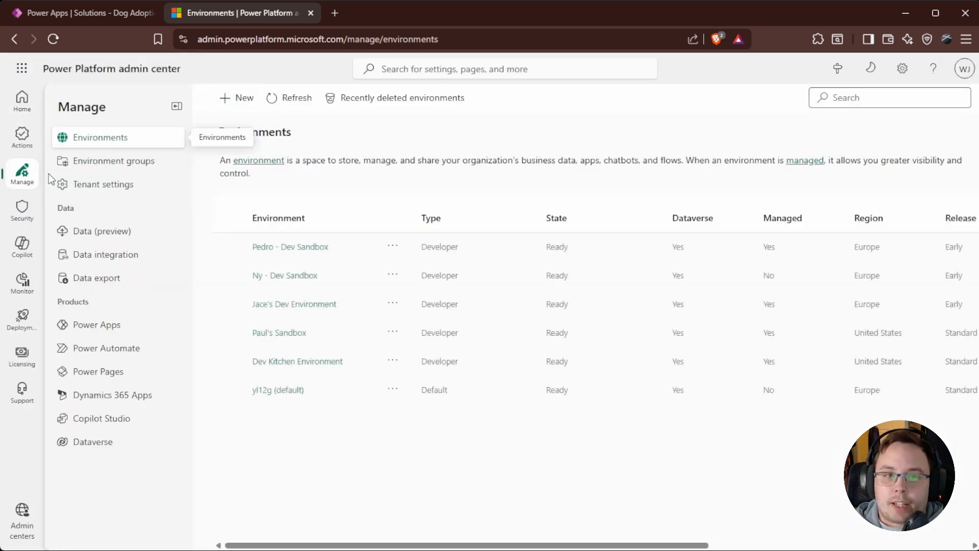
{"action": "left_click", "coordinate": [308, 361]}
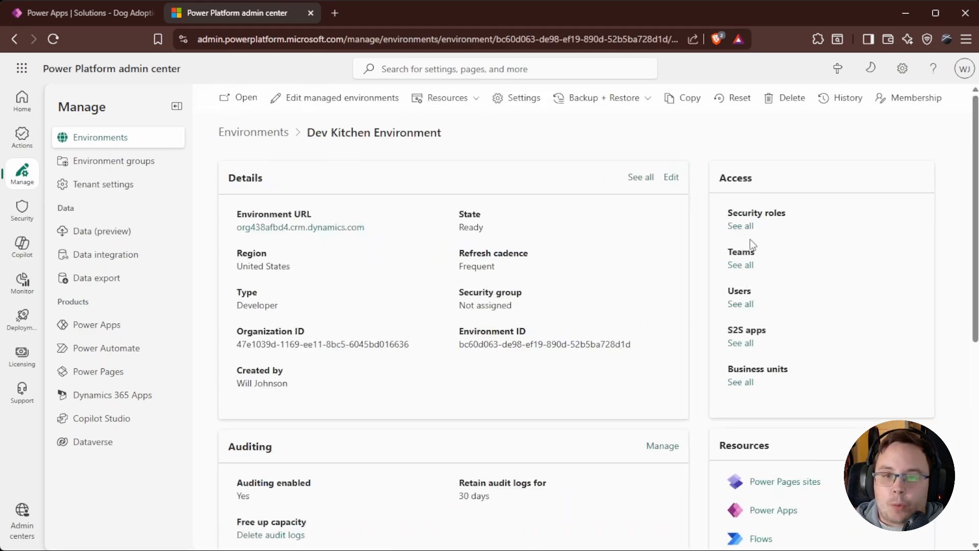
{"action": "left_click", "coordinate": [741, 226]}
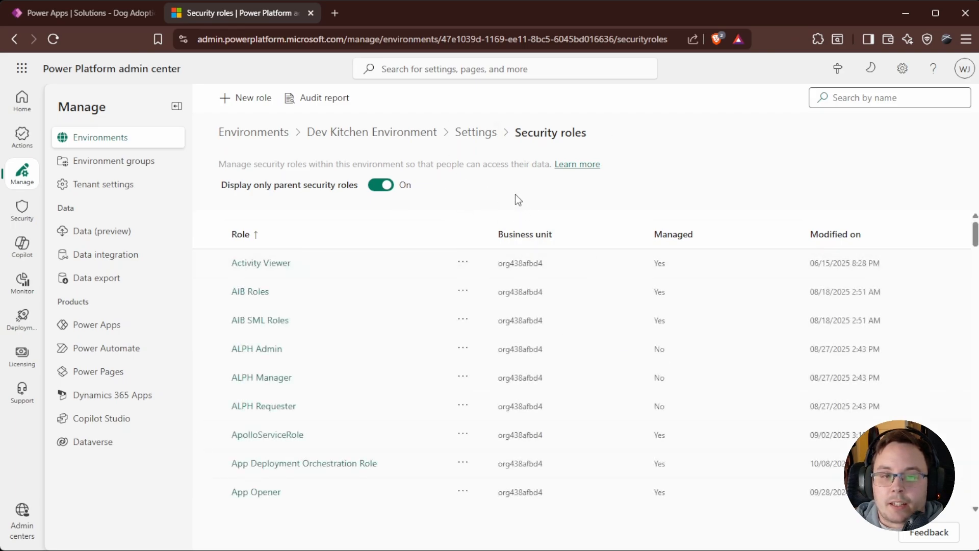
- Look over the environment's security roles and the form for creating a new role, closing the form without saving
{"action": "scroll", "coordinate": [301, 278], "scroll_direction": "down", "scroll_amount": 4}
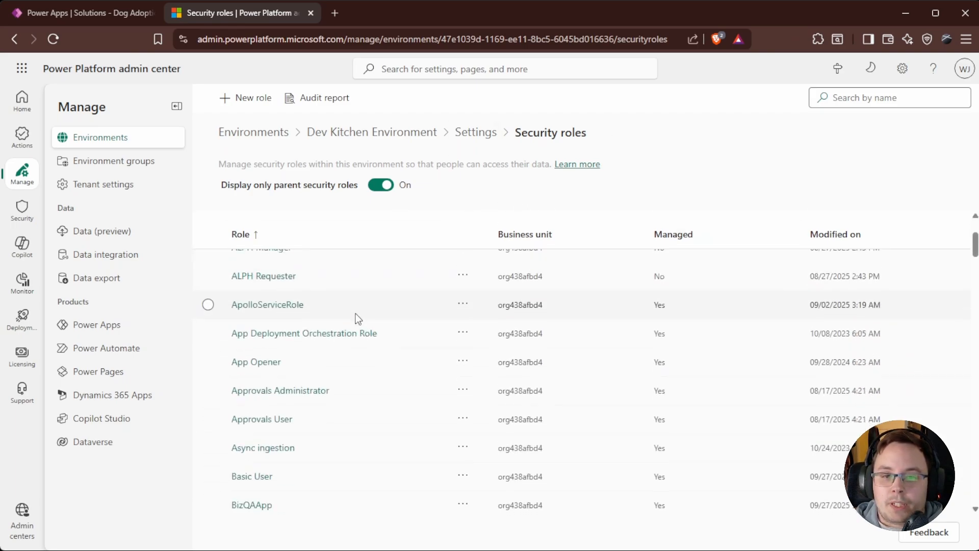
{"action": "scroll", "coordinate": [296, 329], "scroll_direction": "down", "scroll_amount": 2}
{"action": "scroll", "coordinate": [296, 329], "scroll_direction": "up", "scroll_amount": 6}
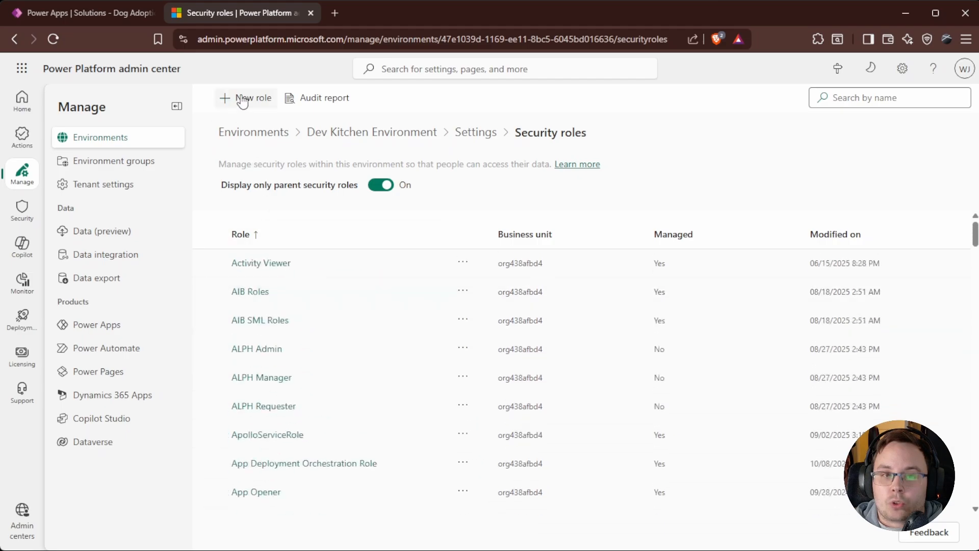
{"action": "left_click", "coordinate": [249, 100]}
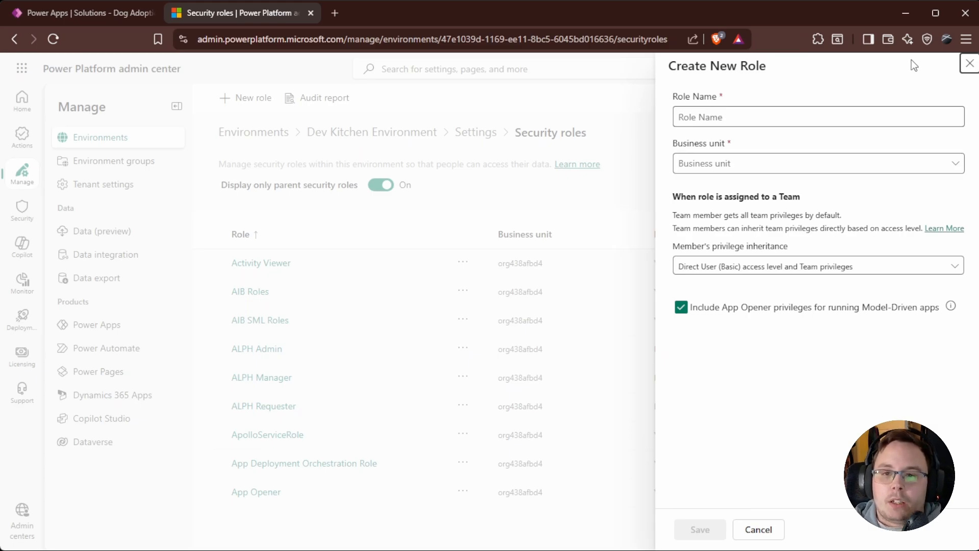
{"action": "left_click", "coordinate": [969, 64]}
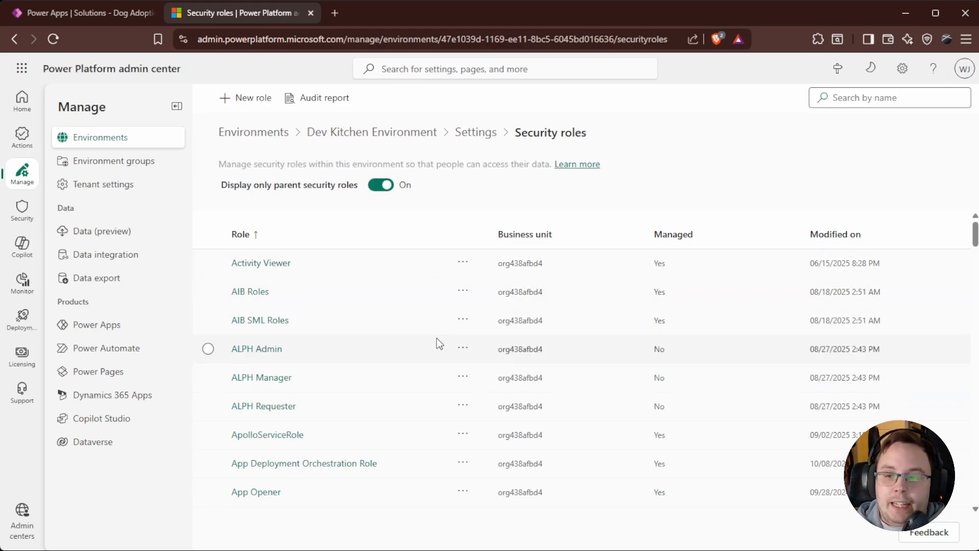
- Examine the existing security roles in the environment, including Basic User, and their managed status
{"action": "scroll", "coordinate": [418, 362], "scroll_direction": "down", "scroll_amount": 1}
{"action": "scroll", "coordinate": [418, 363], "scroll_direction": "down", "scroll_amount": 1}
{"action": "scroll", "coordinate": [402, 340], "scroll_direction": "down", "scroll_amount": 4}
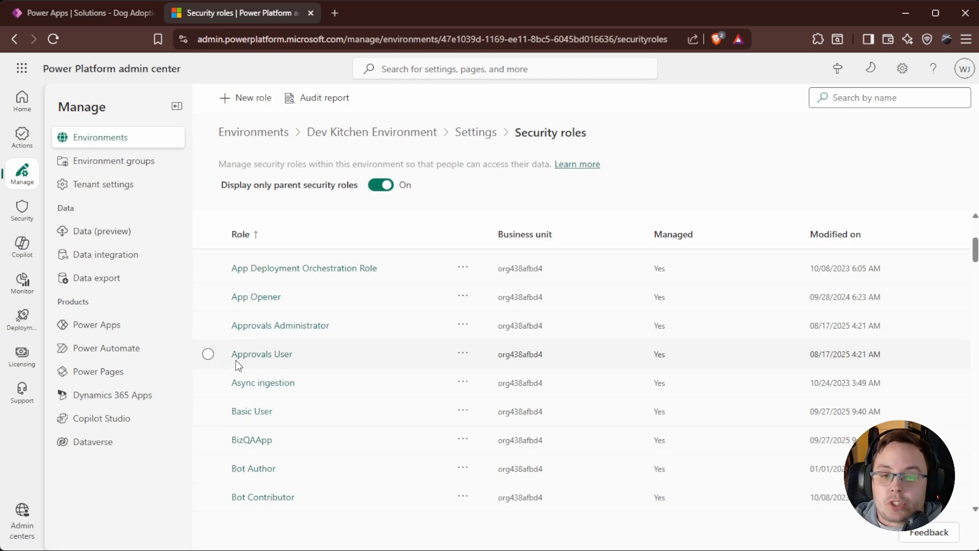
{"action": "scroll", "coordinate": [275, 363], "scroll_direction": "down", "scroll_amount": 7}
{"action": "scroll", "coordinate": [291, 401], "scroll_direction": "down", "scroll_amount": 1}
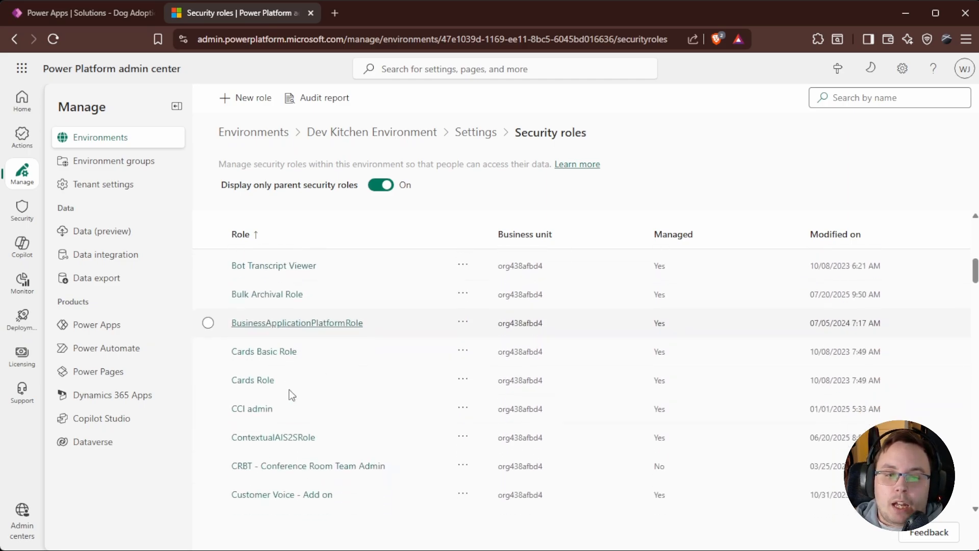
{"action": "scroll", "coordinate": [281, 372], "scroll_direction": "up", "scroll_amount": 3}
{"action": "scroll", "coordinate": [261, 322], "scroll_direction": "up", "scroll_amount": 2}
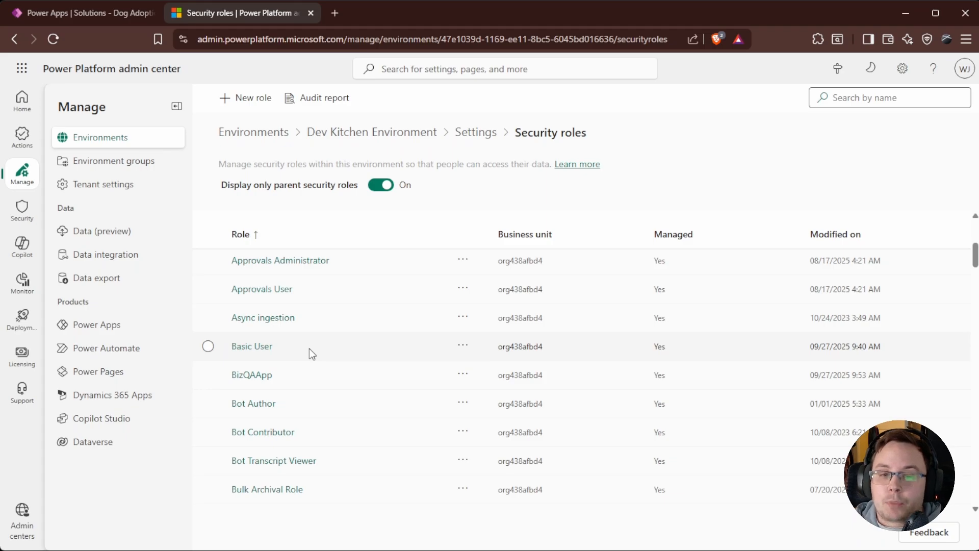
{"action": "scroll", "coordinate": [309, 348], "scroll_direction": "down", "scroll_amount": 5}
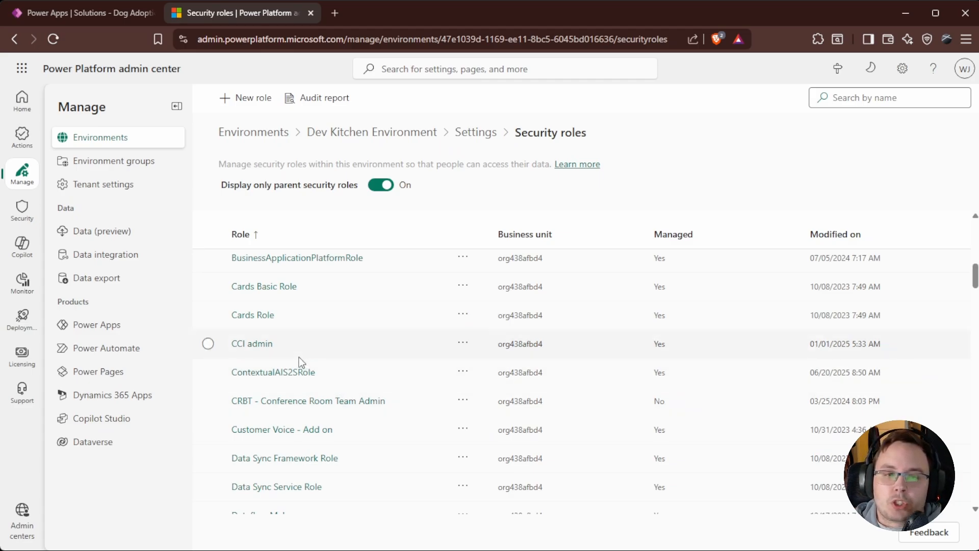
{"action": "scroll", "coordinate": [306, 357], "scroll_direction": "down", "scroll_amount": 3}
{"action": "scroll", "coordinate": [373, 368], "scroll_direction": "down", "scroll_amount": 2}
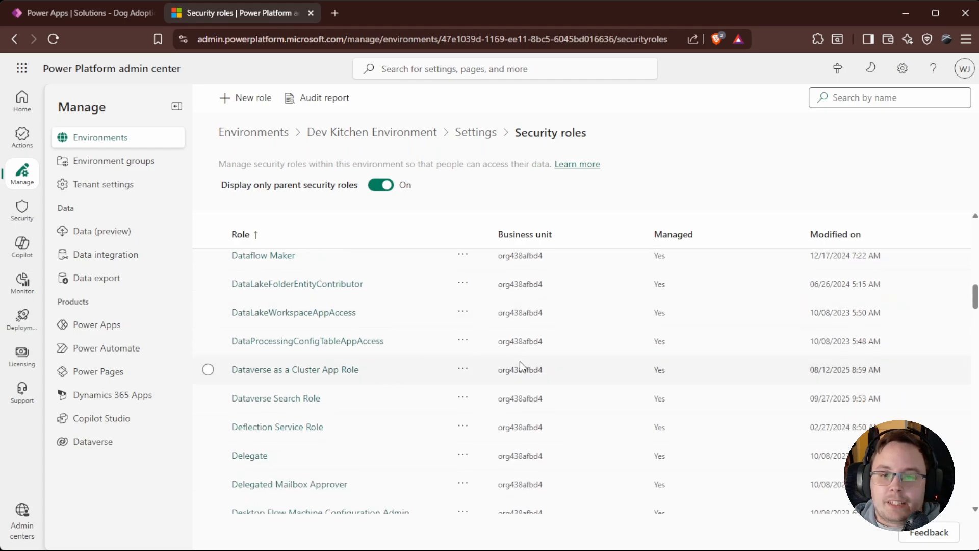
{"action": "scroll", "coordinate": [520, 357], "scroll_direction": "up", "scroll_amount": 7}
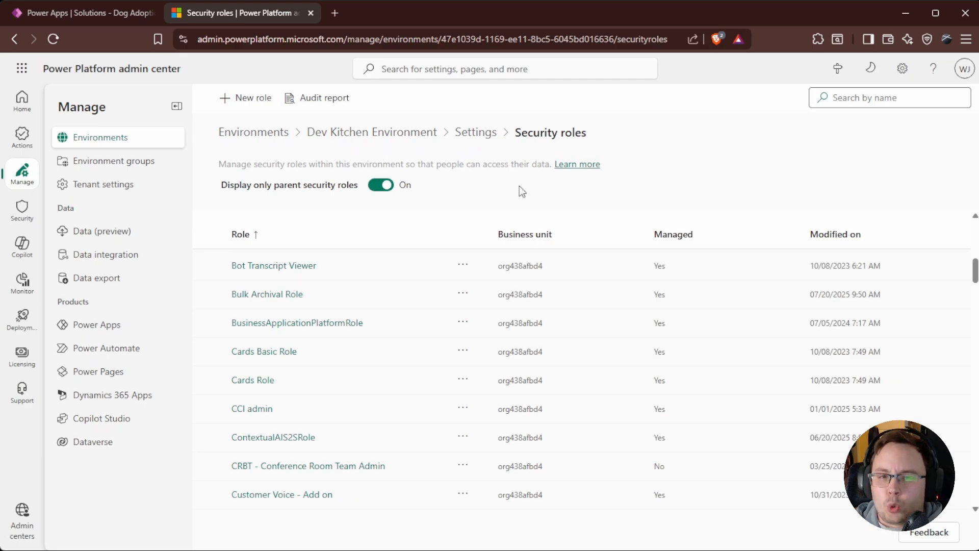
{"action": "scroll", "coordinate": [378, 345], "scroll_direction": "down", "scroll_amount": 4}
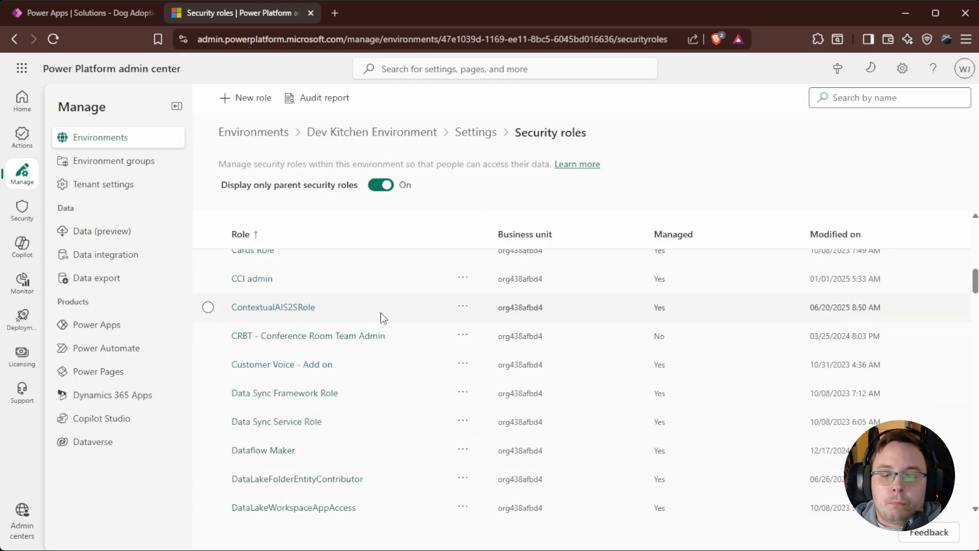
{"action": "scroll", "coordinate": [375, 357], "scroll_direction": "down", "scroll_amount": 1}
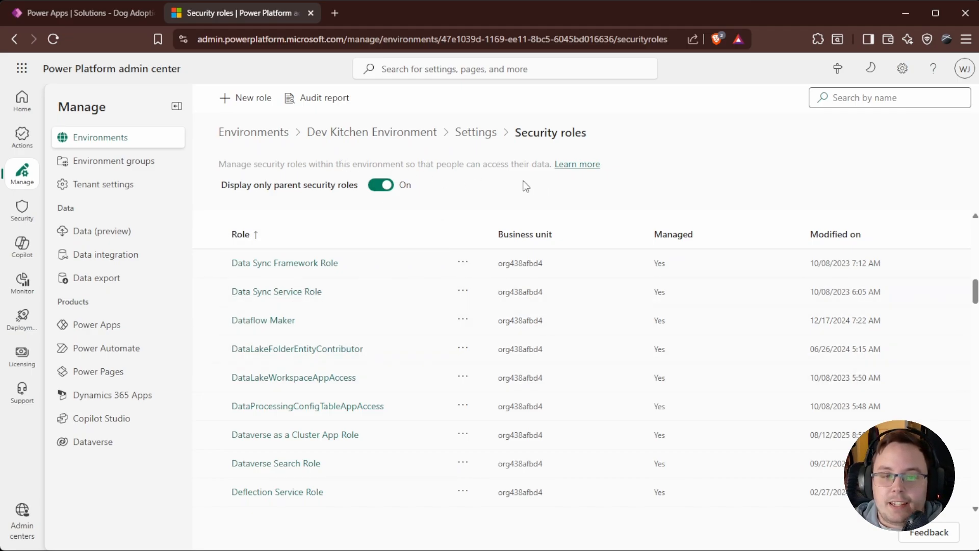
- Close the admin center, return to the Dog Adoption Tracking solution in Power Apps and open the Kennel Manager role for editing
{"action": "left_click", "coordinate": [310, 13]}
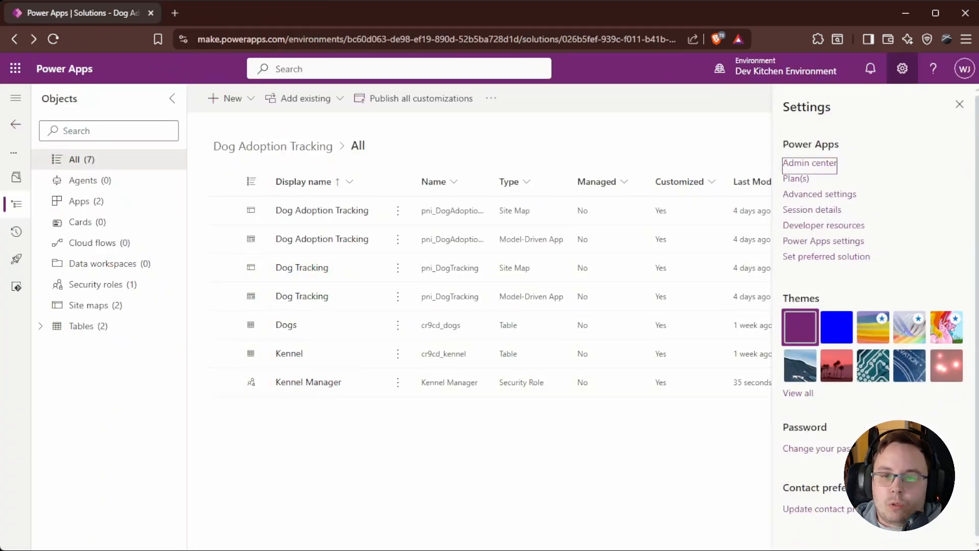
{"action": "left_click", "coordinate": [960, 104]}
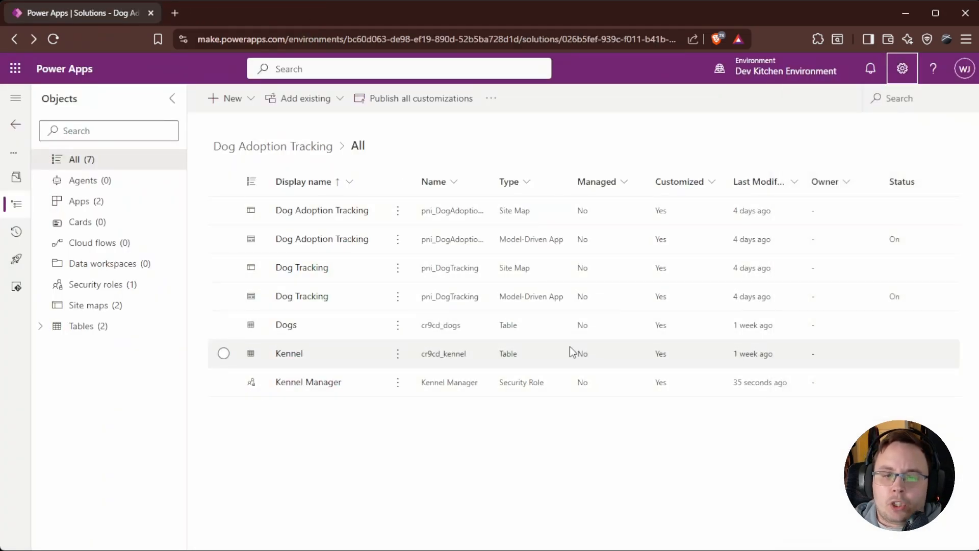
{"action": "left_click", "coordinate": [224, 382]}
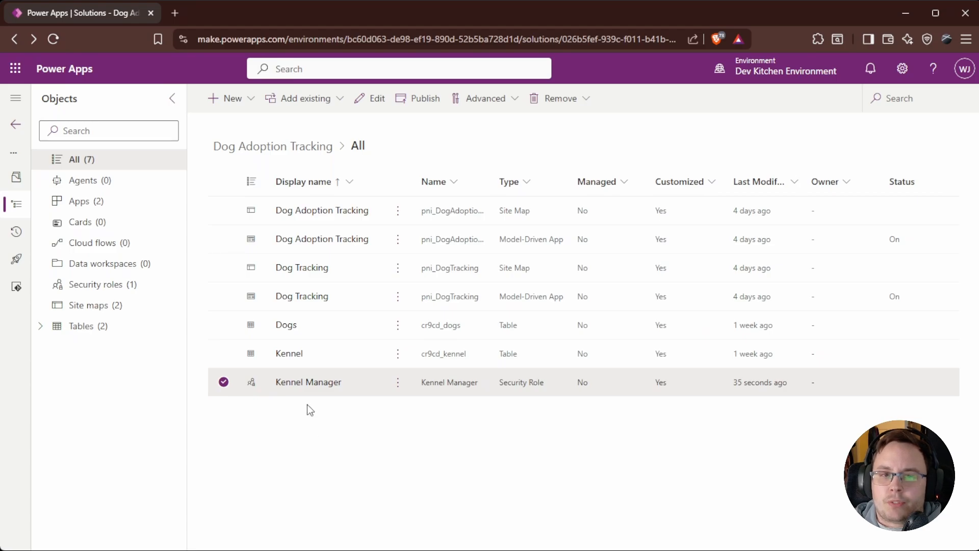
{"action": "left_click", "coordinate": [372, 102]}
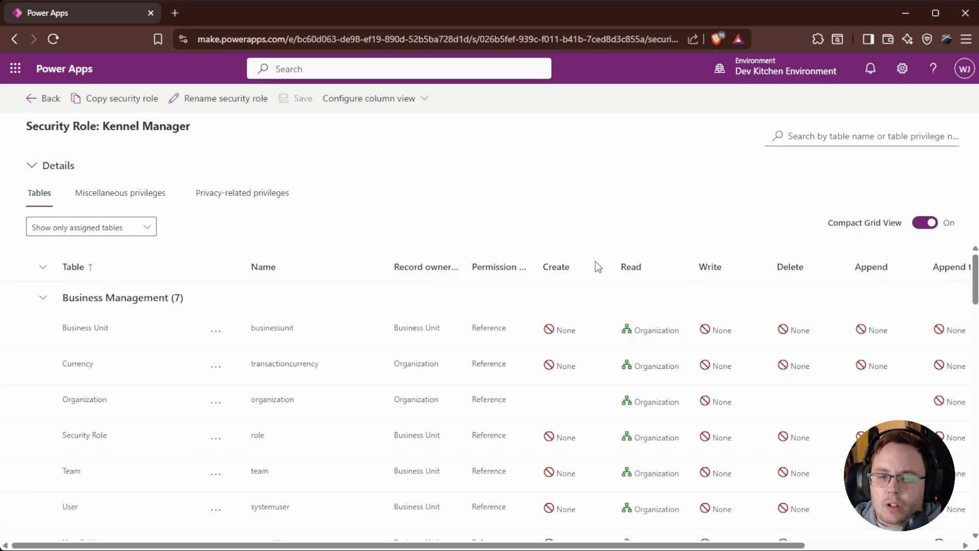
- Examine the Kennel Manager role's assigned tables and their access levels across the privilege columns, from Create through Share
{"action": "scroll", "coordinate": [578, 335], "scroll_direction": "down", "scroll_amount": 4}
{"action": "scroll", "coordinate": [497, 387], "scroll_direction": "up", "scroll_amount": 1}
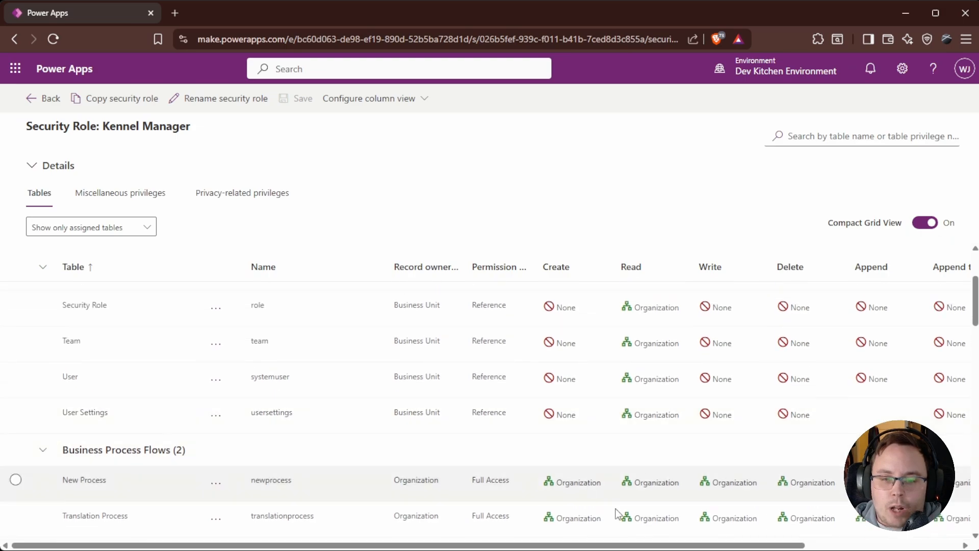
{"action": "scroll", "coordinate": [489, 408], "scroll_direction": "right", "scroll_amount": 3}
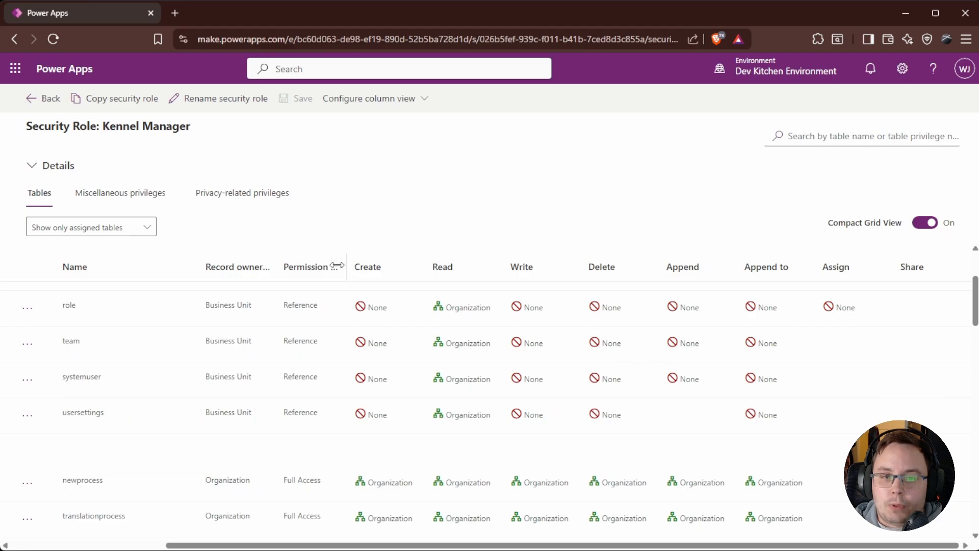
{"action": "mouse_move", "coordinate": [346, 267]}
{"action": "left_mouse_down"}
{"action": "mouse_move", "coordinate": [416, 266]}
{"action": "mouse_move", "coordinate": [349, 266]}
{"action": "left_mouse_up"}
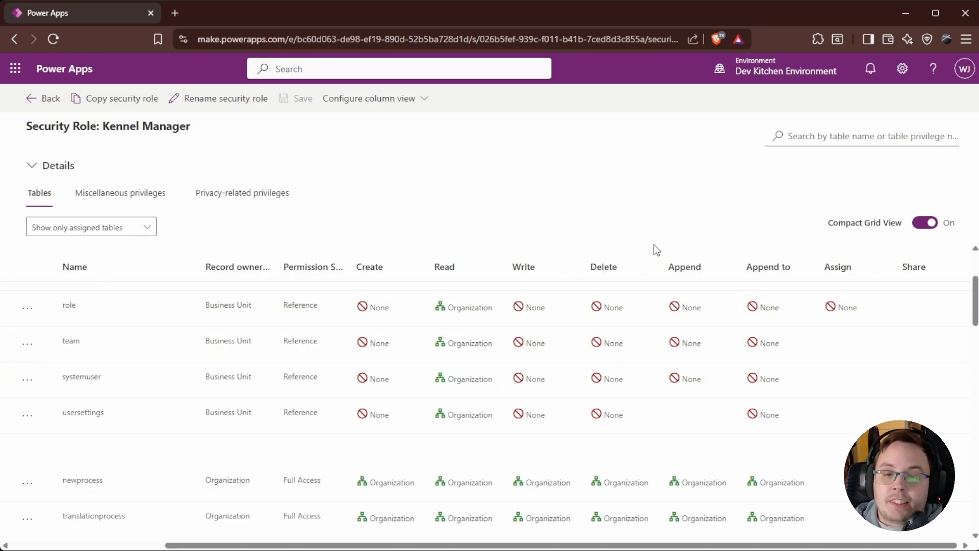
{"action": "scroll", "coordinate": [510, 545], "scroll_direction": "left", "scroll_amount": 3}
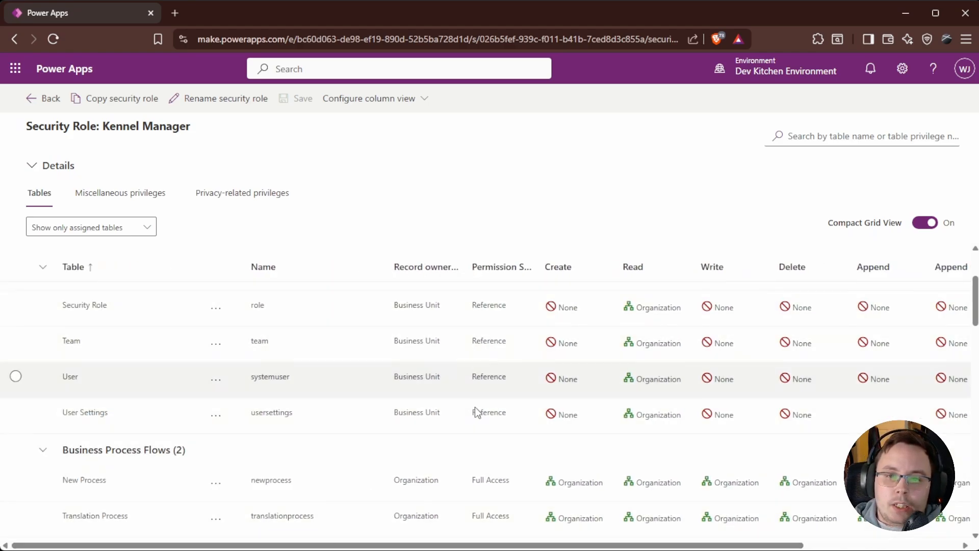
{"action": "scroll", "coordinate": [476, 407], "scroll_direction": "up", "scroll_amount": 3}
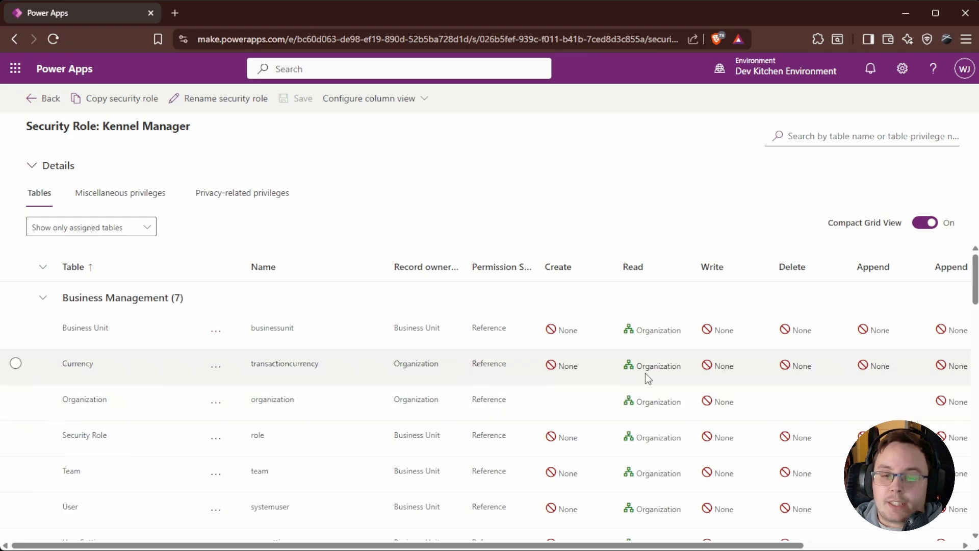
{"action": "scroll", "coordinate": [646, 357], "scroll_direction": "down", "scroll_amount": 2}
{"action": "scroll", "coordinate": [647, 338], "scroll_direction": "down", "scroll_amount": 4}
{"action": "scroll", "coordinate": [665, 369], "scroll_direction": "up", "scroll_amount": 4}
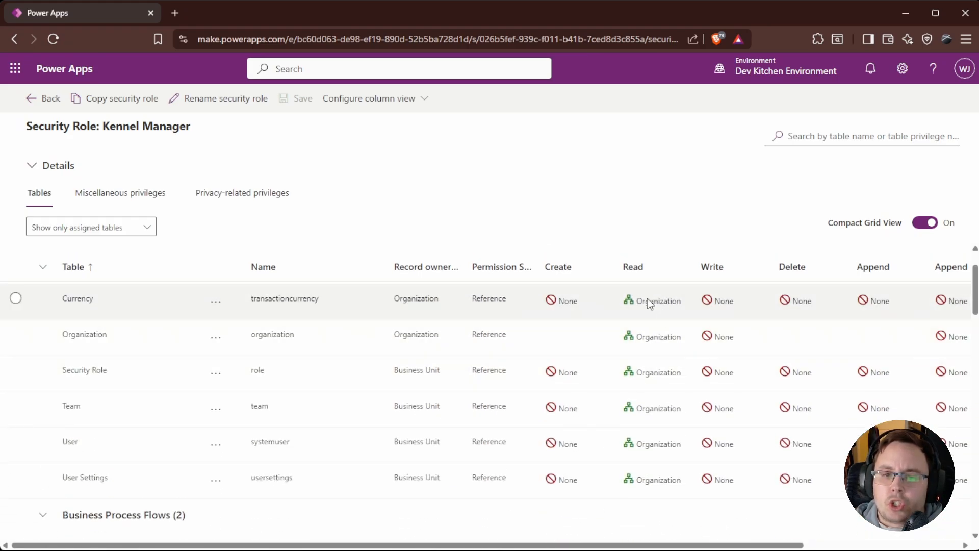
{"action": "scroll", "coordinate": [657, 363], "scroll_direction": "up", "scroll_amount": 2}
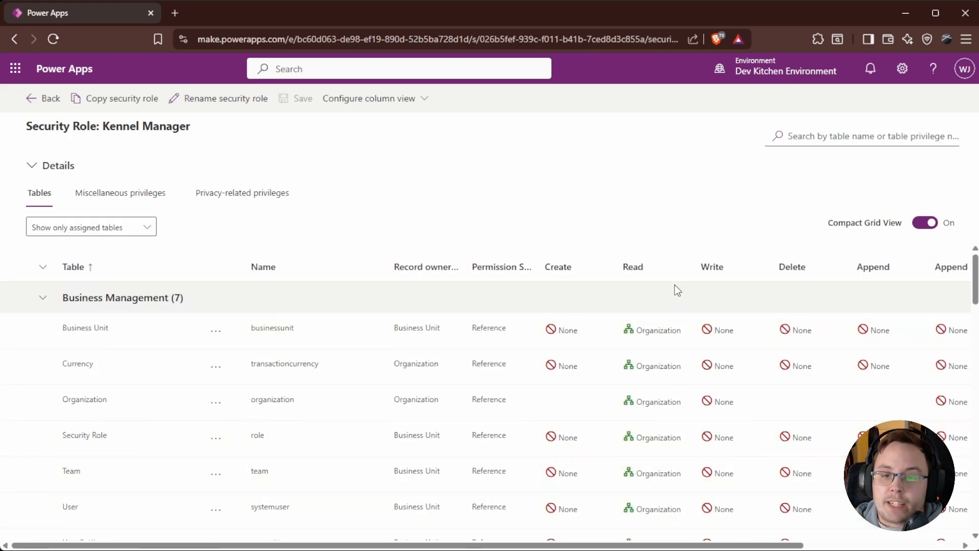
- Search the role's assigned tables for "Dog" and "Kennel", and clear the search
{"action": "left_click", "coordinate": [839, 136]}
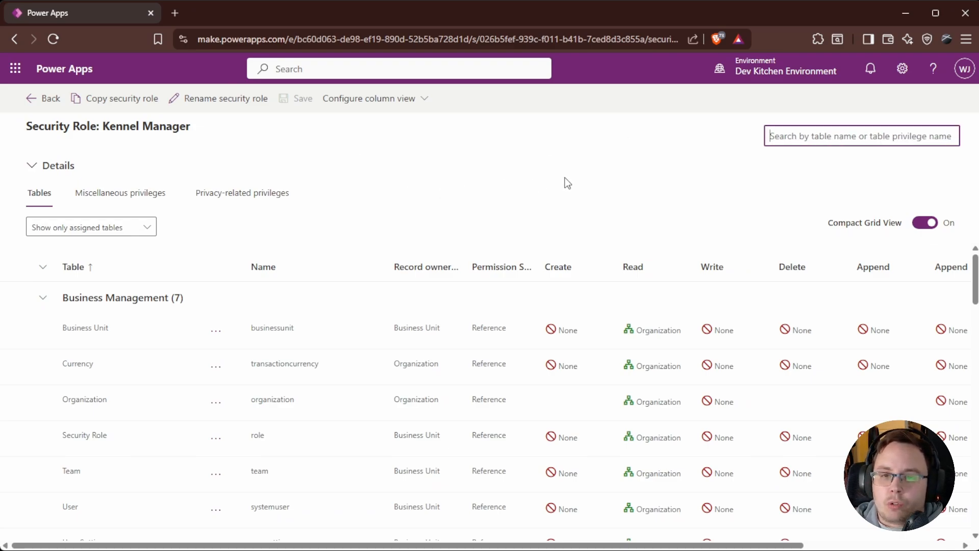
{"action": "type", "text": "Dog"}
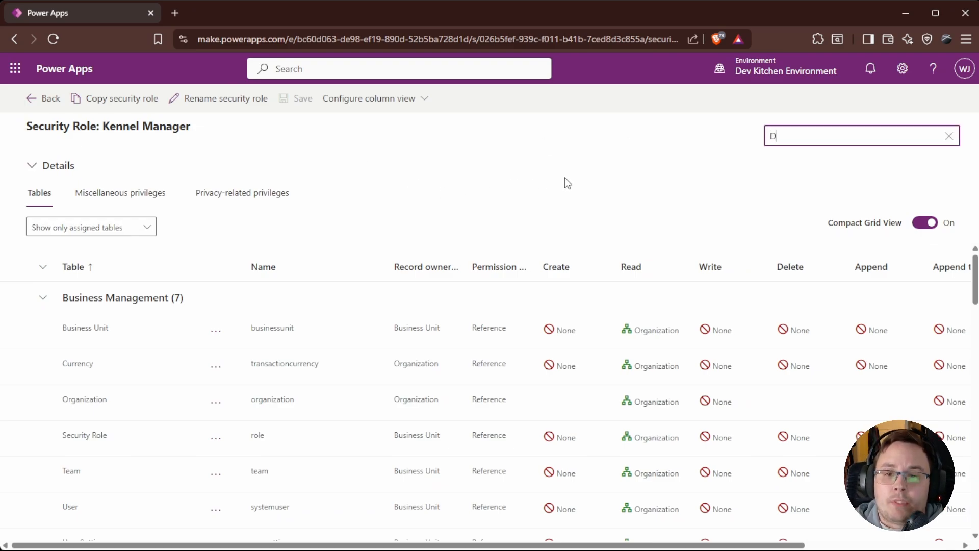
{"action": "key", "text": "BackSpace"}
{"action": "key", "text": "BackSpace"}
{"action": "key", "text": "BackSpace"}
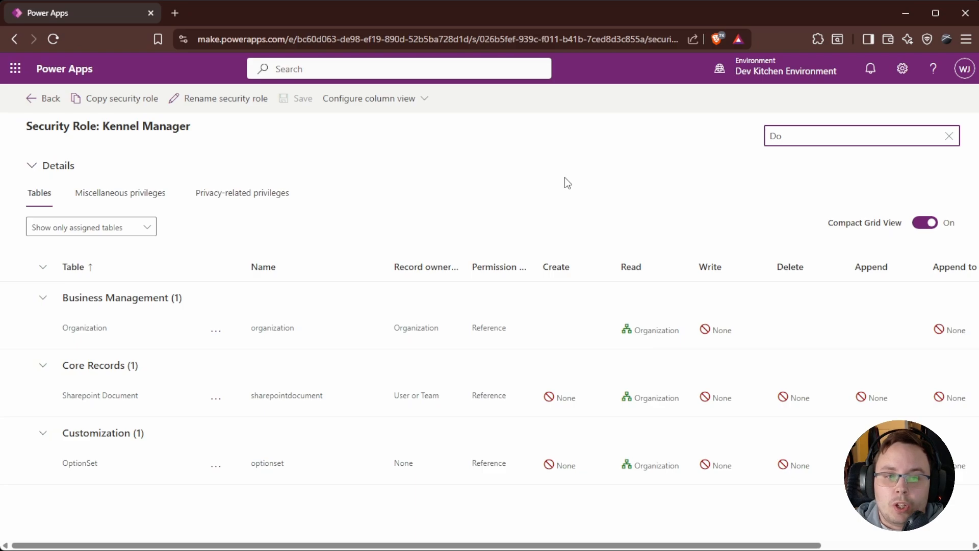
{"action": "left_click", "coordinate": [529, 216]}
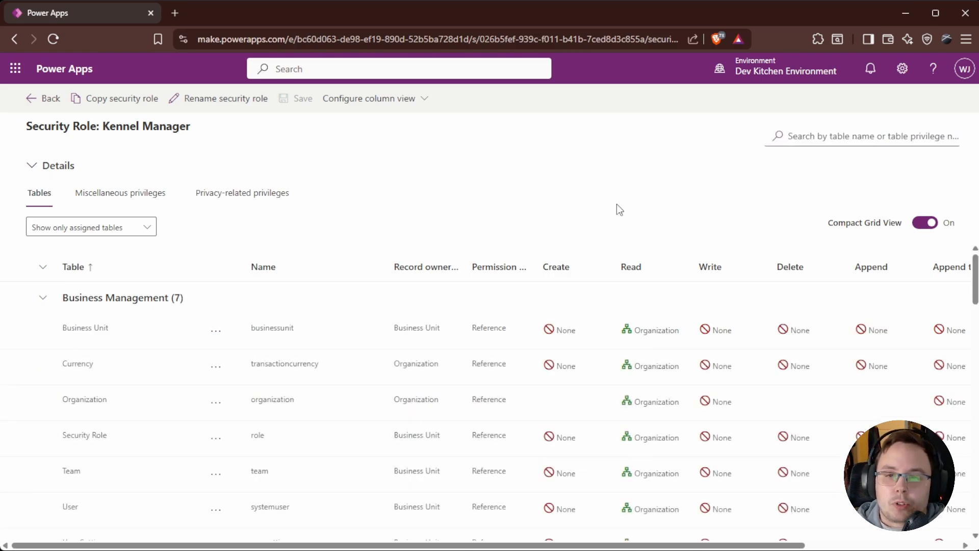
{"action": "left_click", "coordinate": [855, 132]}
{"action": "type", "text": "Dog"}
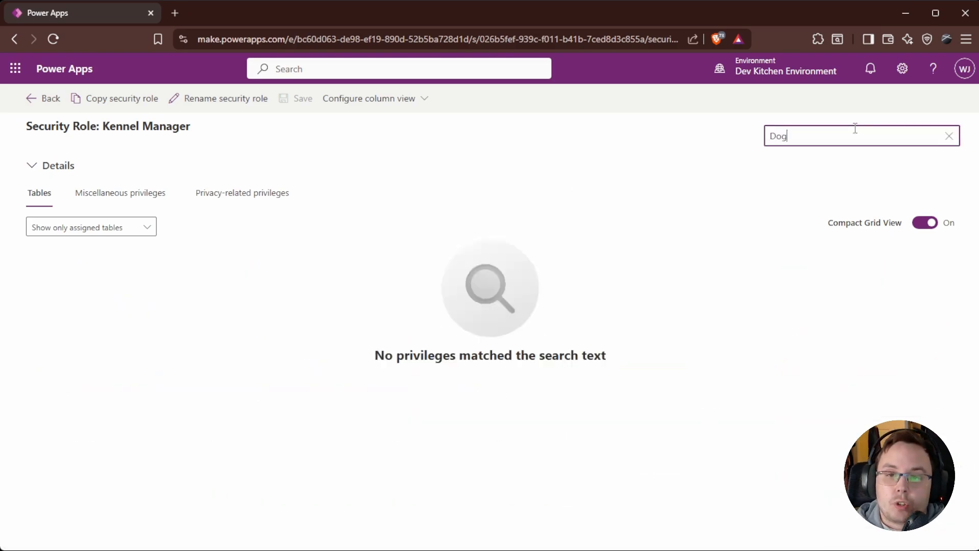
{"action": "key", "text": "BackSpace"}
{"action": "key", "text": "BackSpace"}
{"action": "key", "text": "BackSpace"}
{"action": "type", "text": "Kennel"}
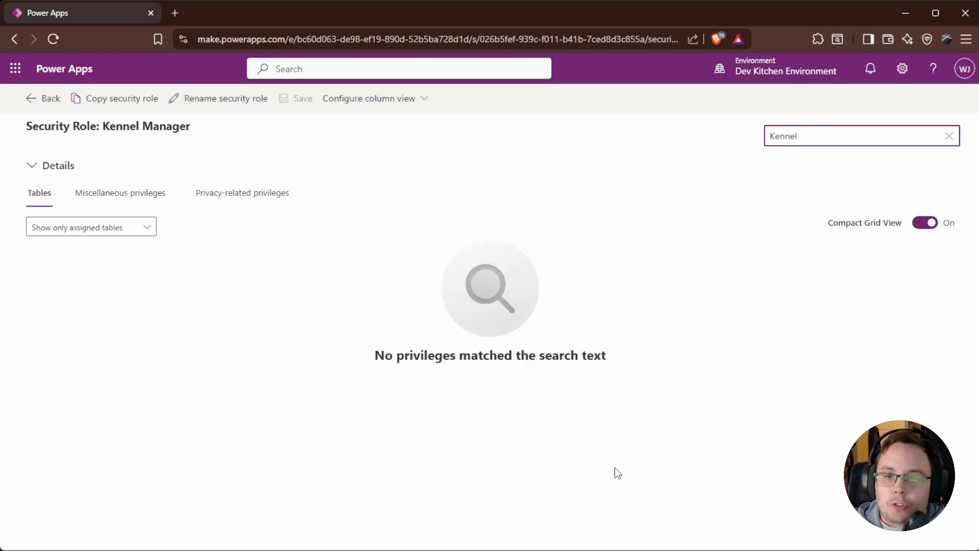
{"action": "left_click", "coordinate": [949, 136]}
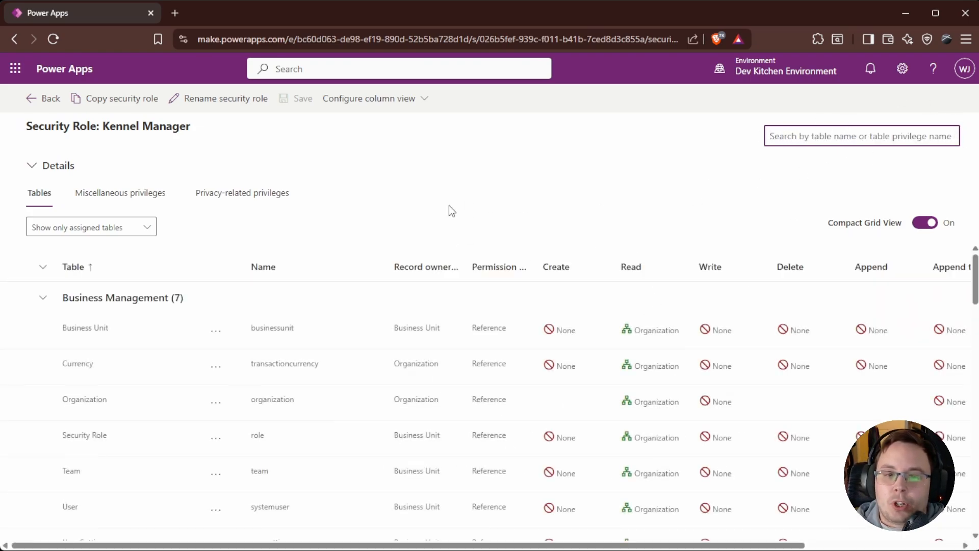
- Show all tables in the role's privilege list and filter them by "Dog"
{"action": "left_click", "coordinate": [88, 227]}
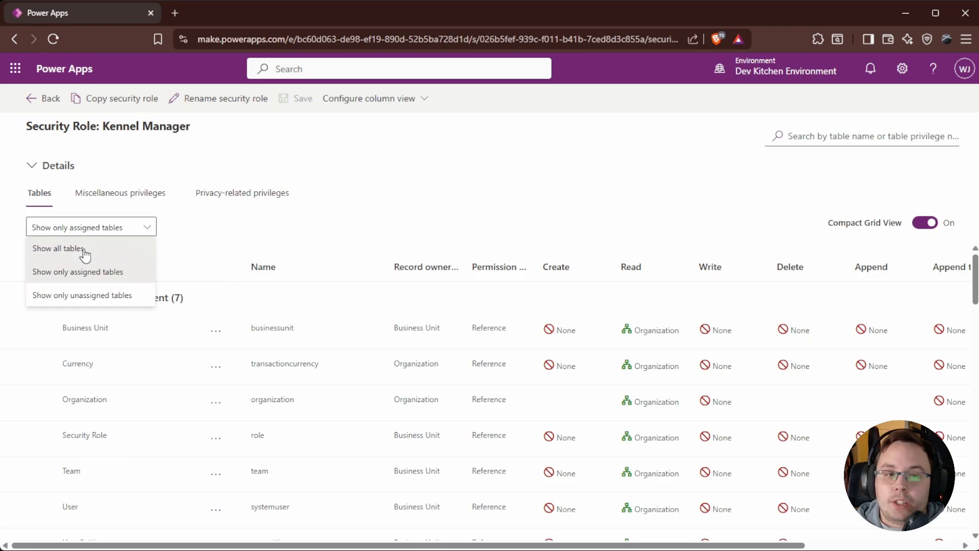
{"action": "left_click", "coordinate": [84, 251]}
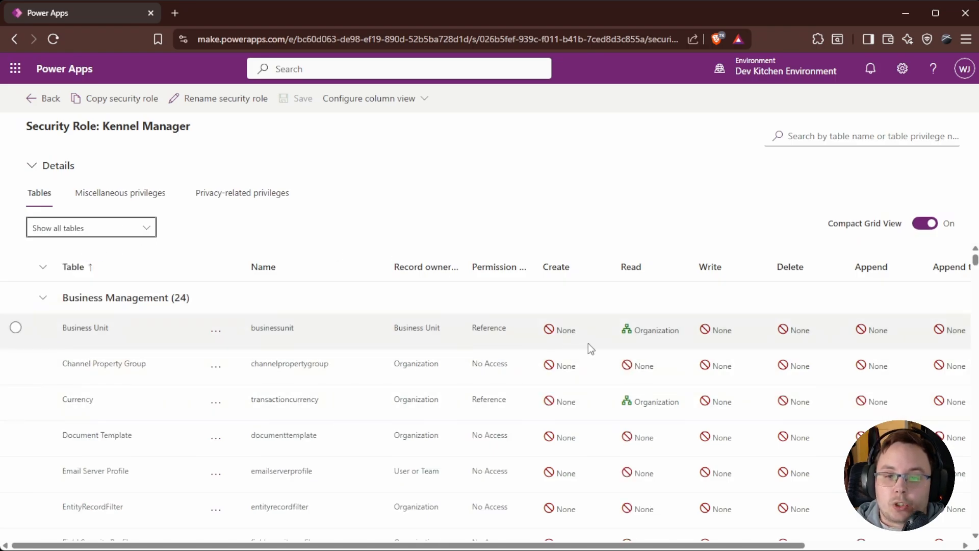
{"action": "scroll", "coordinate": [422, 360], "scroll_direction": "down", "scroll_amount": 3}
{"action": "scroll", "coordinate": [172, 375], "scroll_direction": "down", "scroll_amount": 5}
{"action": "scroll", "coordinate": [237, 413], "scroll_direction": "up", "scroll_amount": 7}
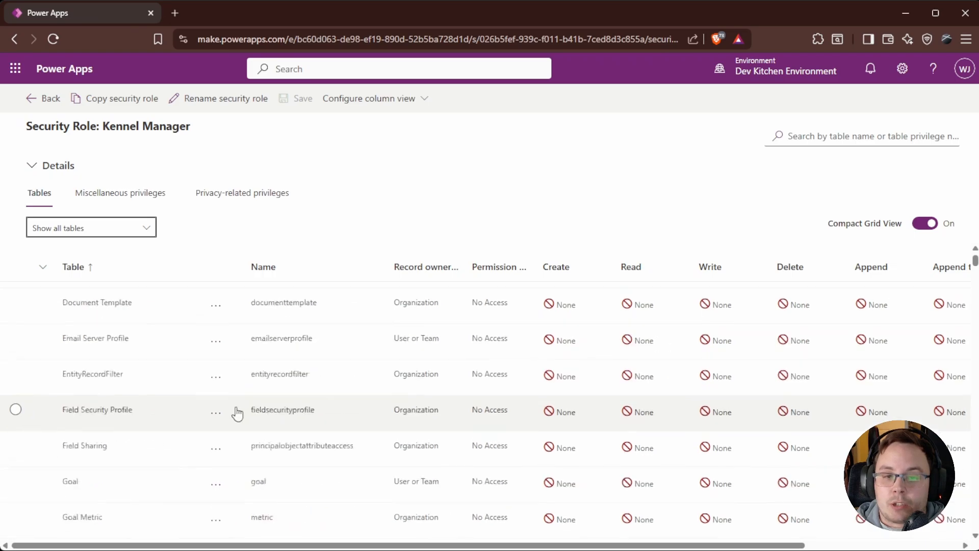
{"action": "scroll", "coordinate": [237, 413], "scroll_direction": "up", "scroll_amount": 3}
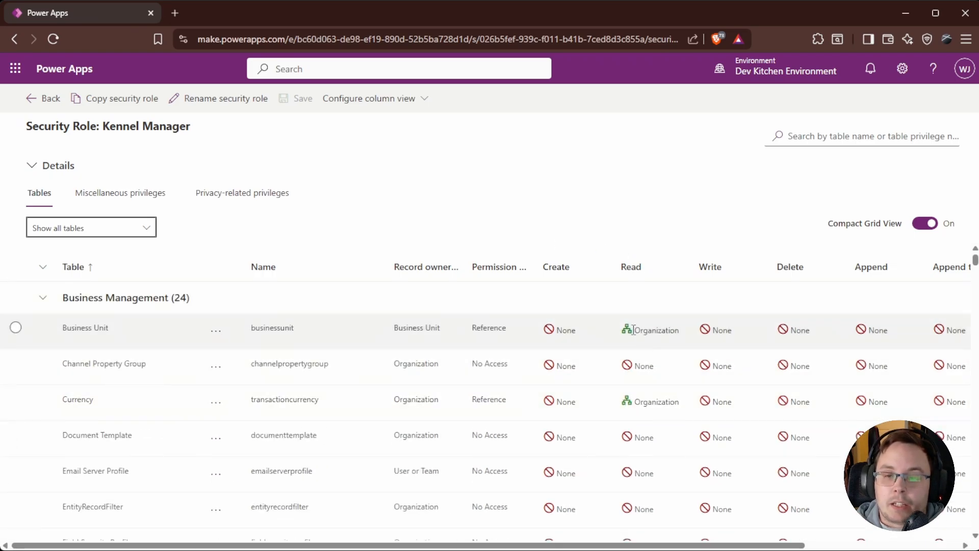
{"action": "left_click", "coordinate": [841, 135]}
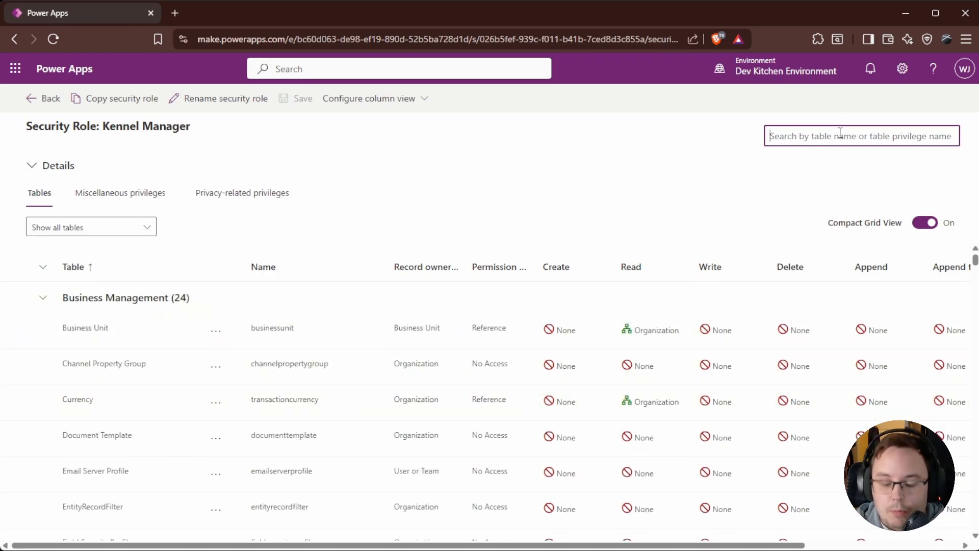
{"action": "type", "text": "Dog"}
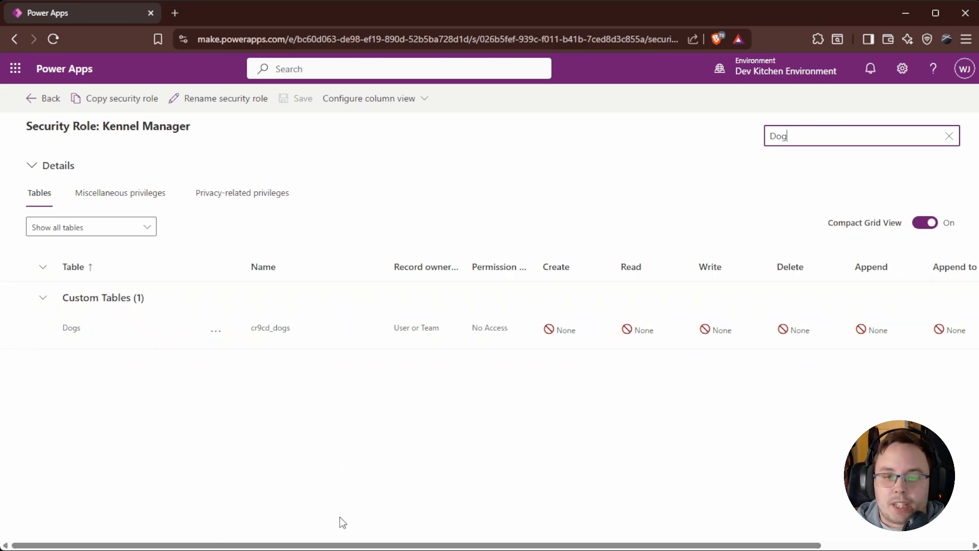
- Select the Dogs table, display the access levels available for its Create privilege, and widen the Record ownership column to fit
{"action": "left_click_drag", "start_coordinate": [348, 546], "coordinate": [531, 546]}
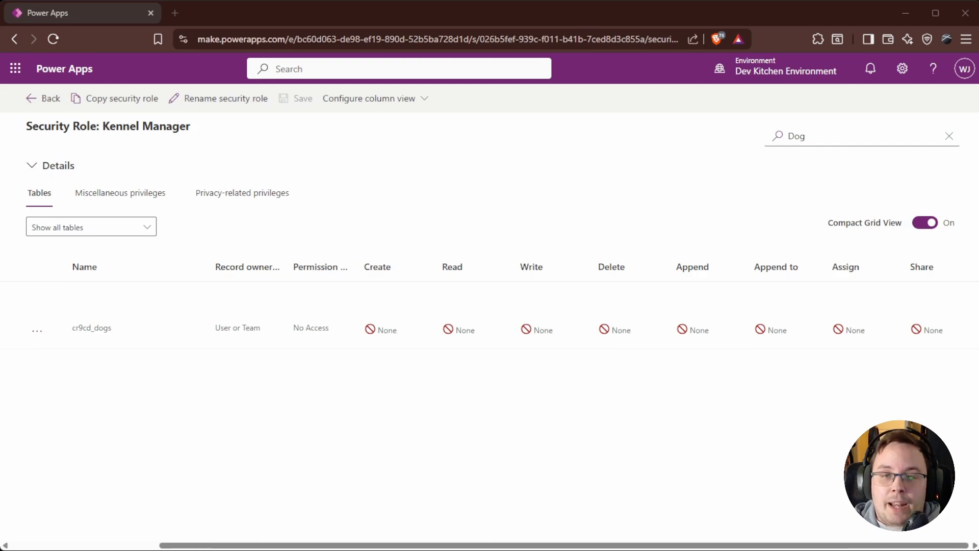
{"action": "key", "text": "alt+Tab"}
{"action": "left_click", "coordinate": [383, 330]}
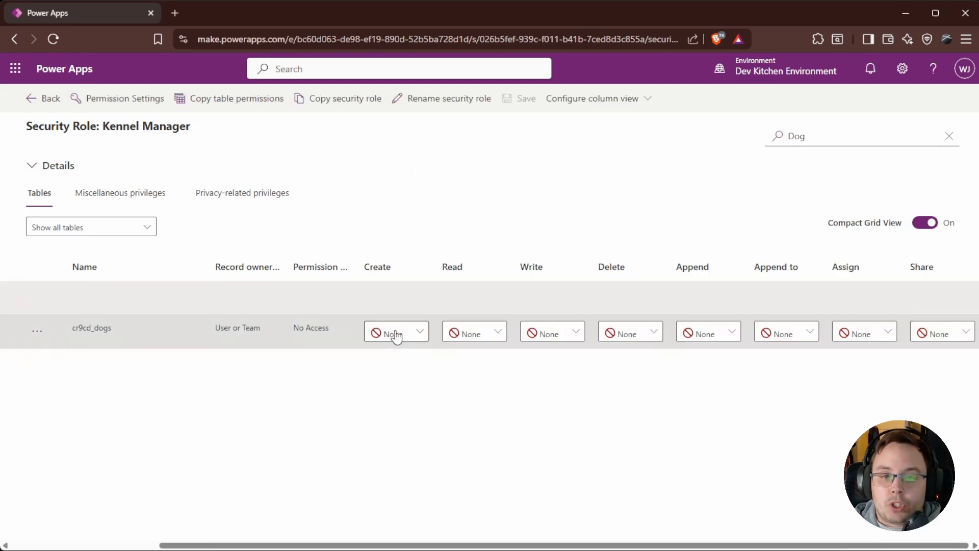
{"action": "left_click", "coordinate": [408, 336]}
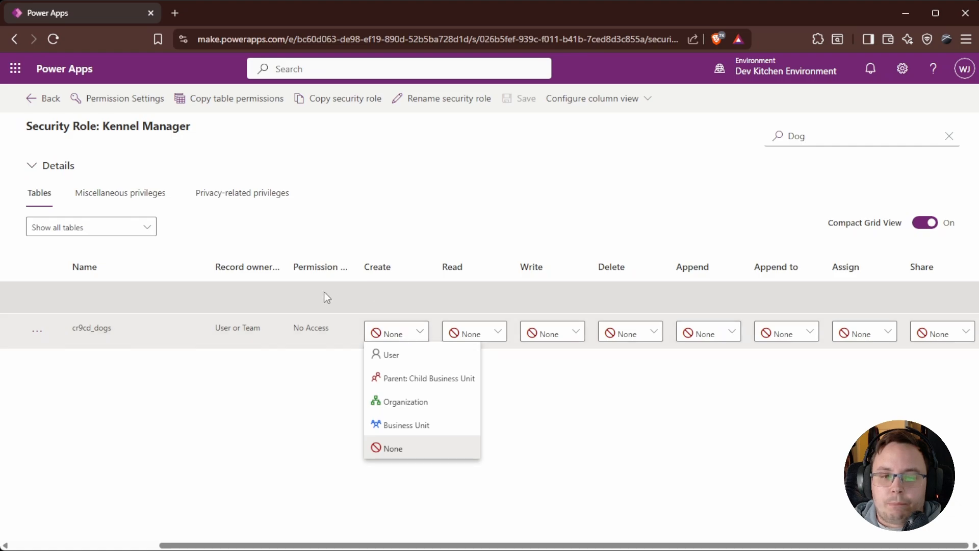
{"action": "left_click", "coordinate": [287, 459]}
{"action": "left_click", "coordinate": [404, 335]}
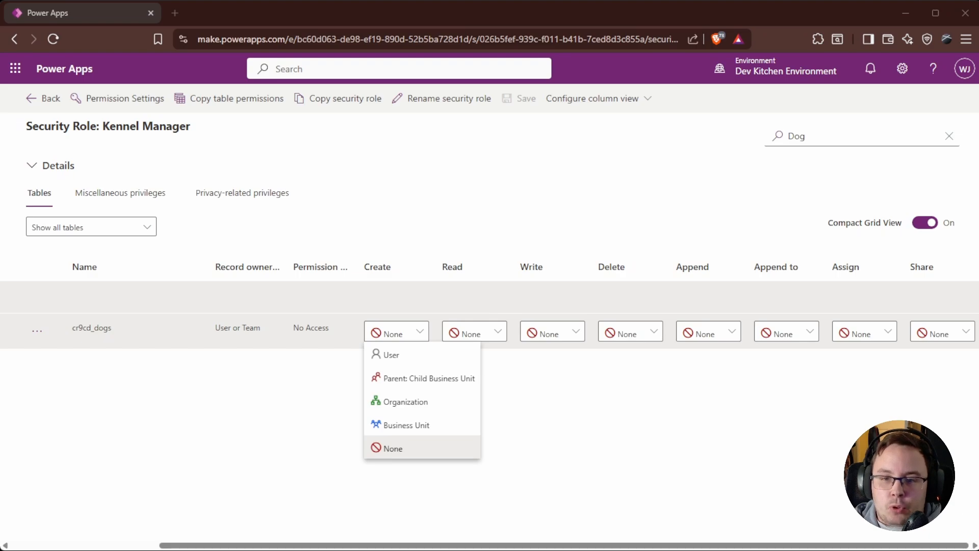
{"action": "double_click", "coordinate": [286, 265]}
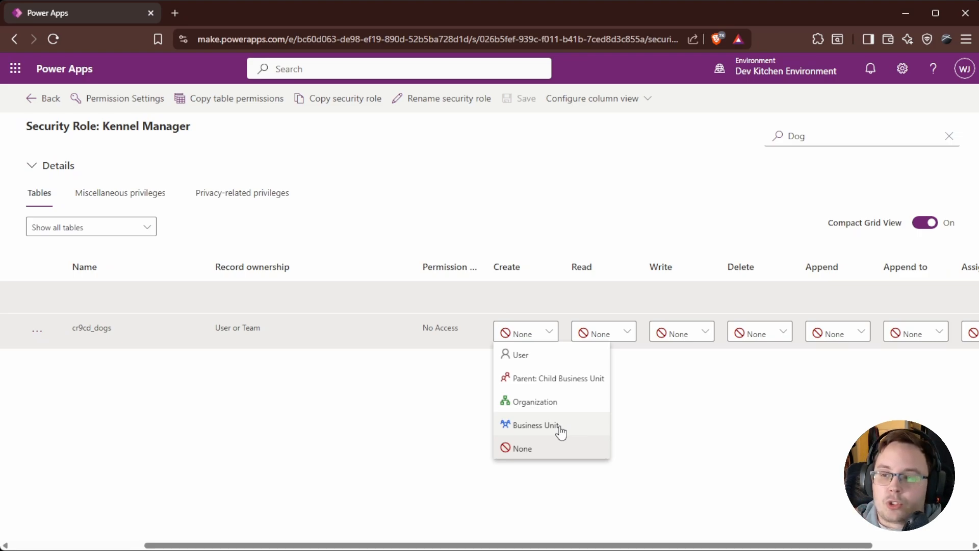
- Try Business Unit as the Dogs table's Create access level, review the alternatives, and settle on User
{"action": "left_click", "coordinate": [524, 430]}
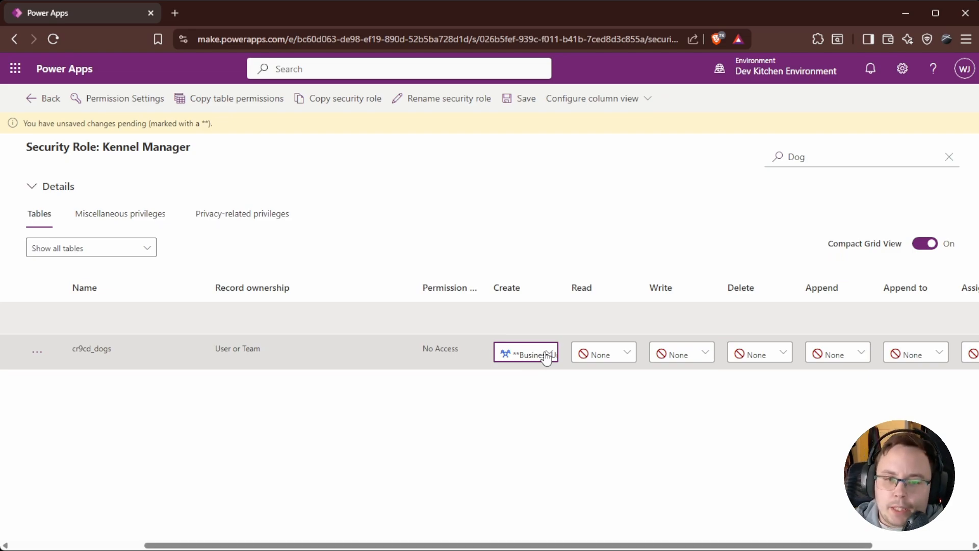
{"action": "left_click", "coordinate": [547, 357]}
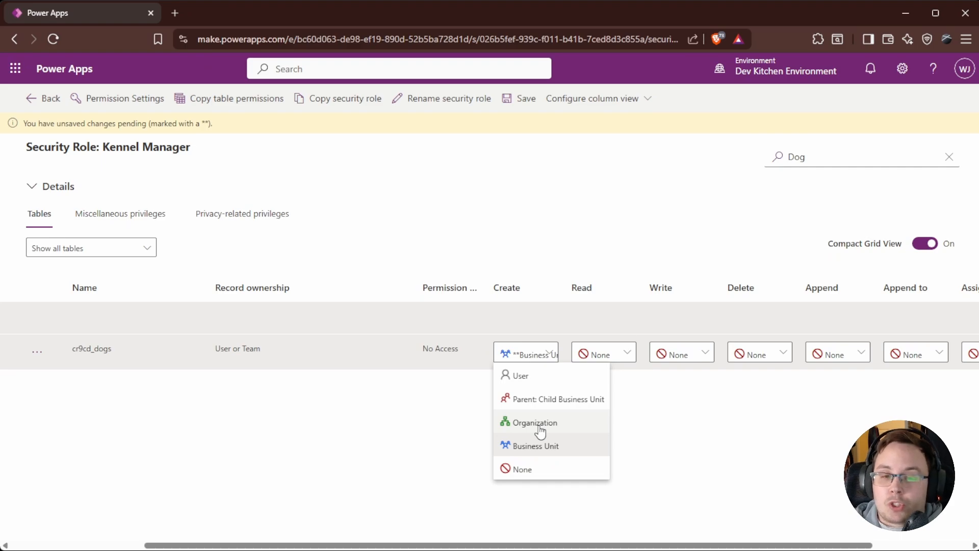
{"action": "left_click", "coordinate": [681, 439]}
{"action": "left_click", "coordinate": [535, 352]}
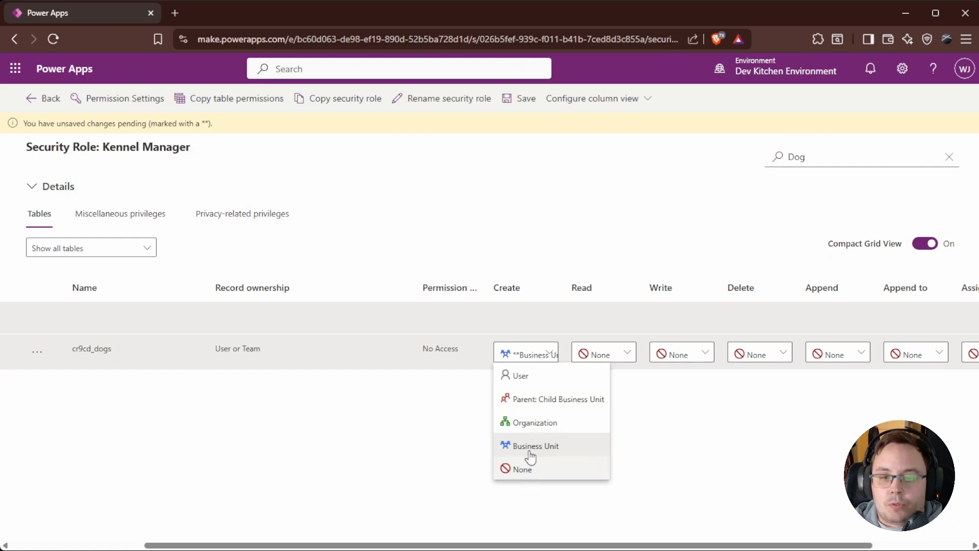
{"action": "left_click", "coordinate": [536, 380]}
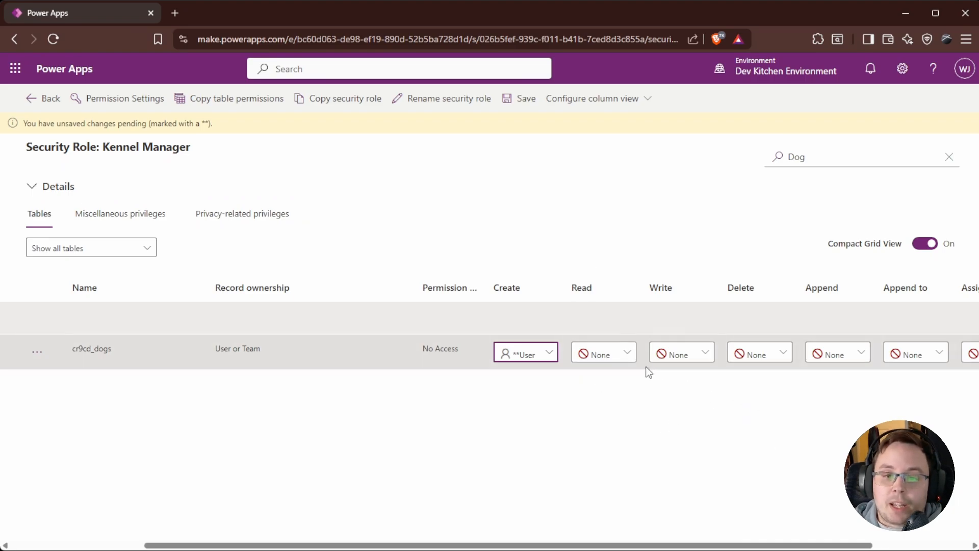
- Set the Dogs table's Read, Write and Delete privileges to Organization
{"action": "left_click", "coordinate": [594, 359]}
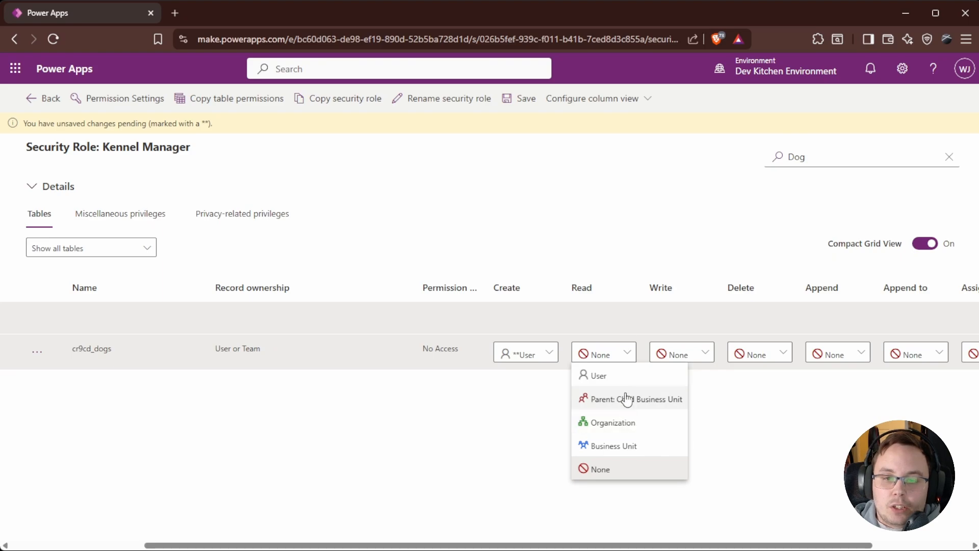
{"action": "left_click", "coordinate": [632, 422]}
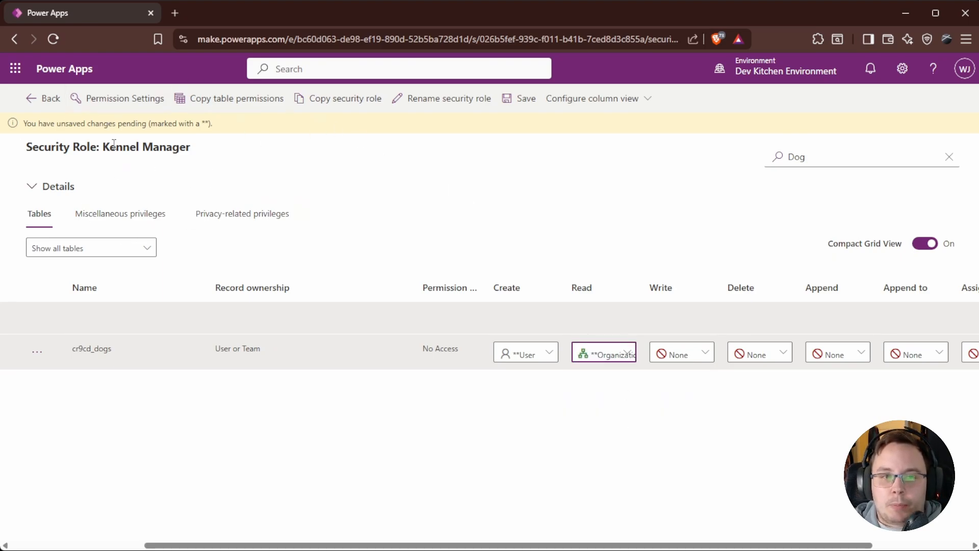
{"action": "left_click", "coordinate": [689, 437]}
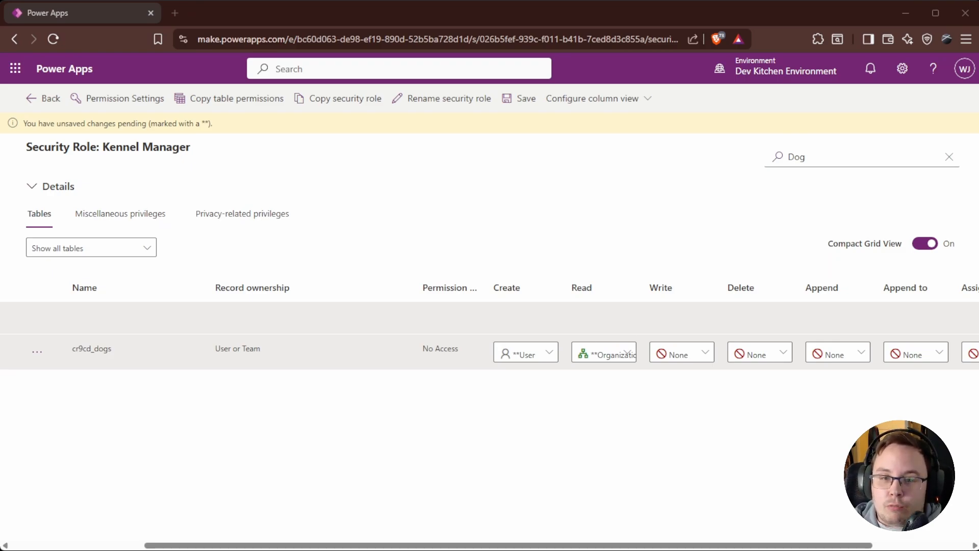
{"action": "left_click", "coordinate": [679, 355]}
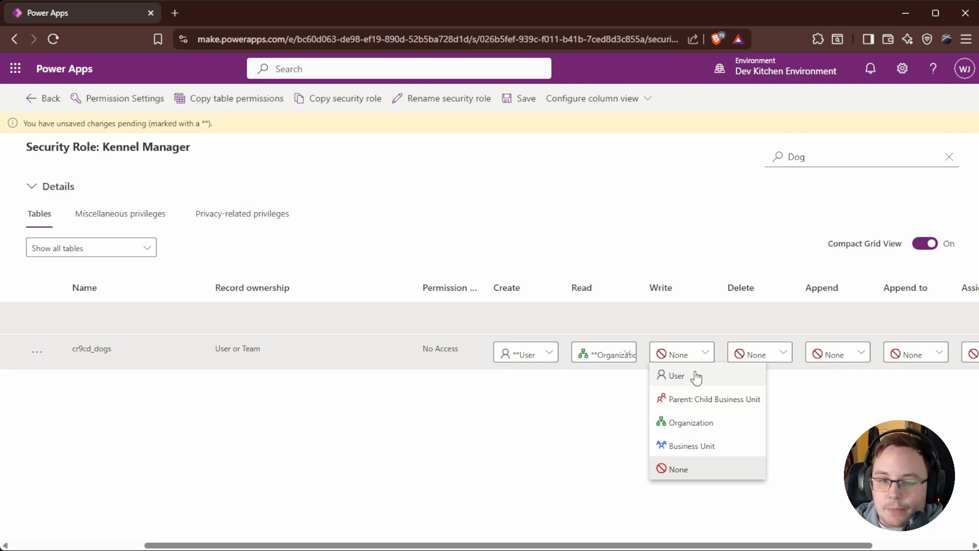
{"action": "left_click", "coordinate": [697, 431]}
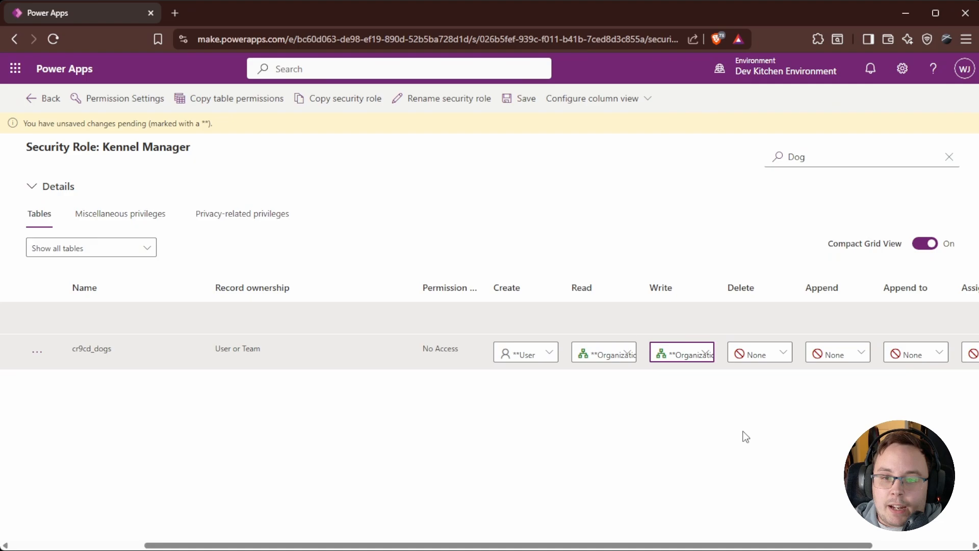
{"action": "left_click", "coordinate": [762, 353]}
{"action": "left_click", "coordinate": [791, 423]}
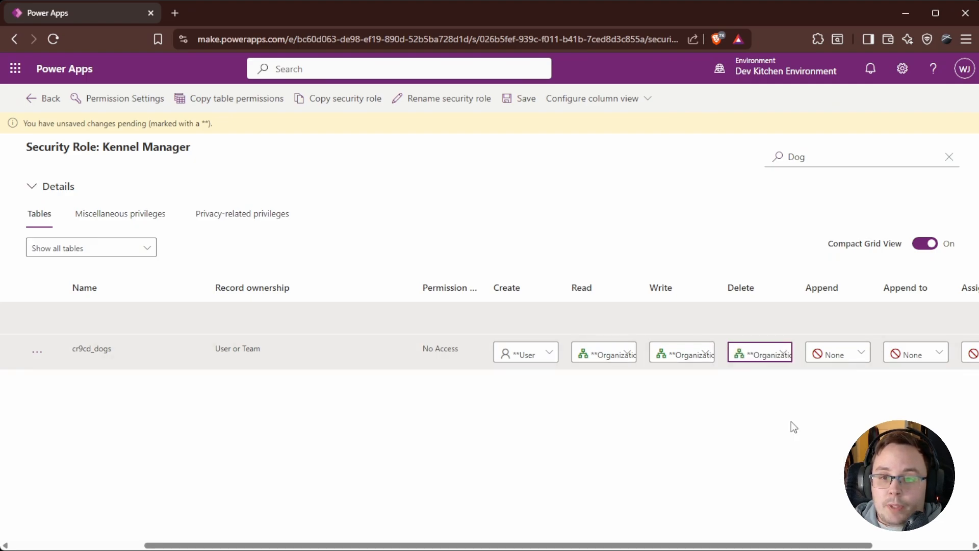
- Set the Dogs table's Append privilege to Organization
{"action": "left_click_drag", "start_coordinate": [772, 546], "coordinate": [869, 546]}
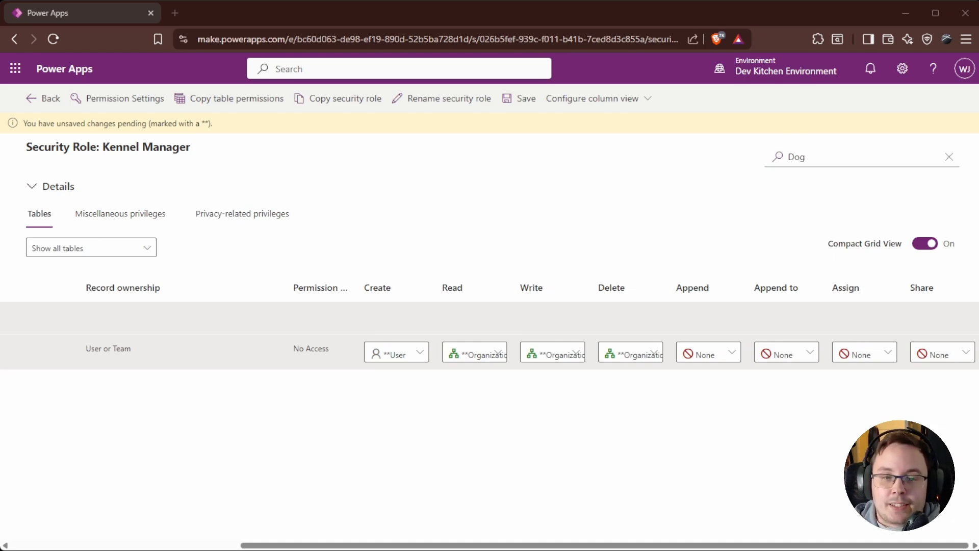
{"action": "key", "text": "alt+Tab"}
{"action": "left_click_drag", "start_coordinate": [505, 546], "coordinate": [275, 546]}
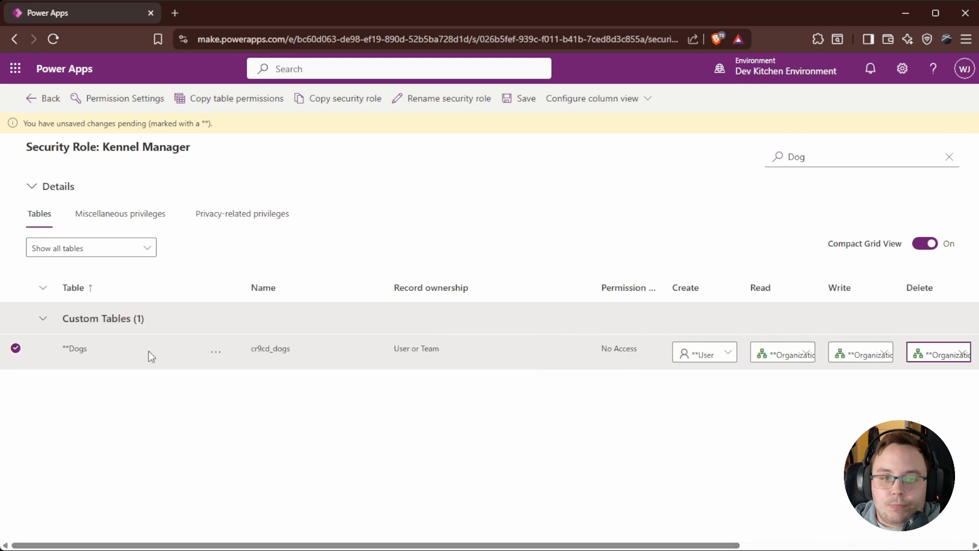
{"action": "left_click_drag", "start_coordinate": [394, 546], "coordinate": [624, 546]}
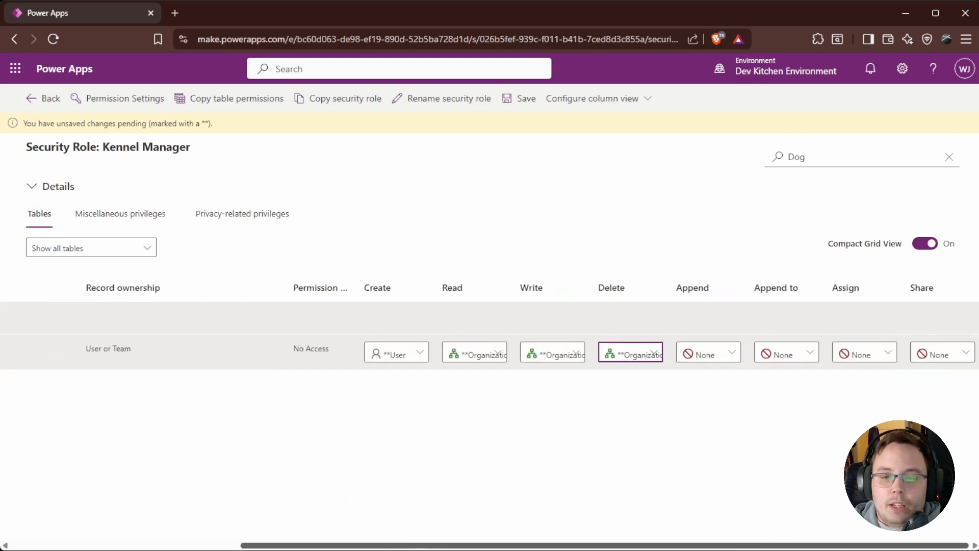
{"action": "left_click", "coordinate": [735, 357]}
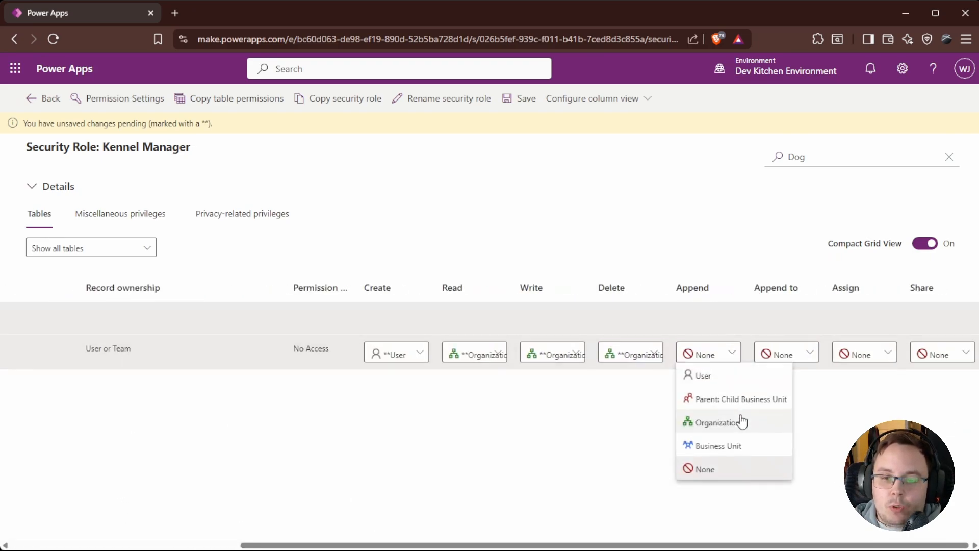
{"action": "left_click", "coordinate": [737, 419]}
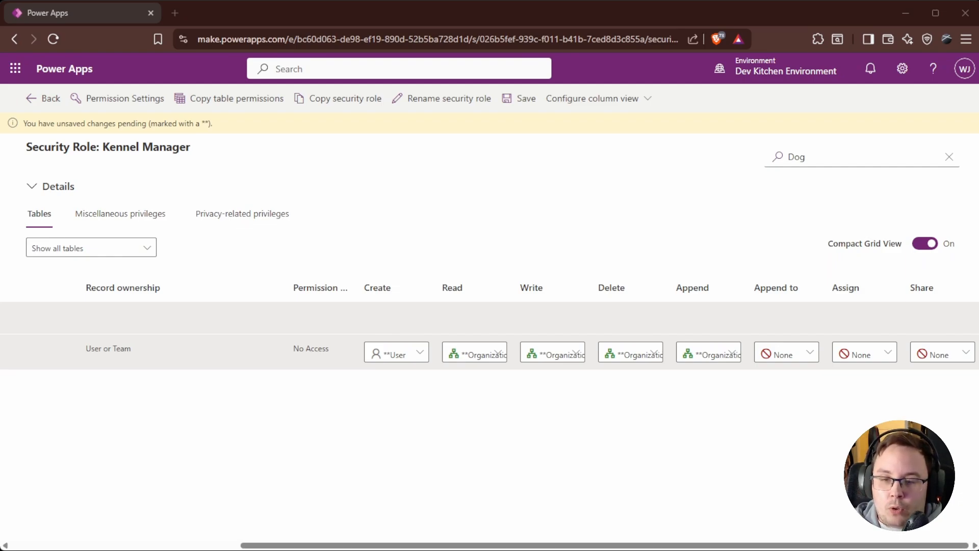
{"action": "left_click", "coordinate": [586, 265]}
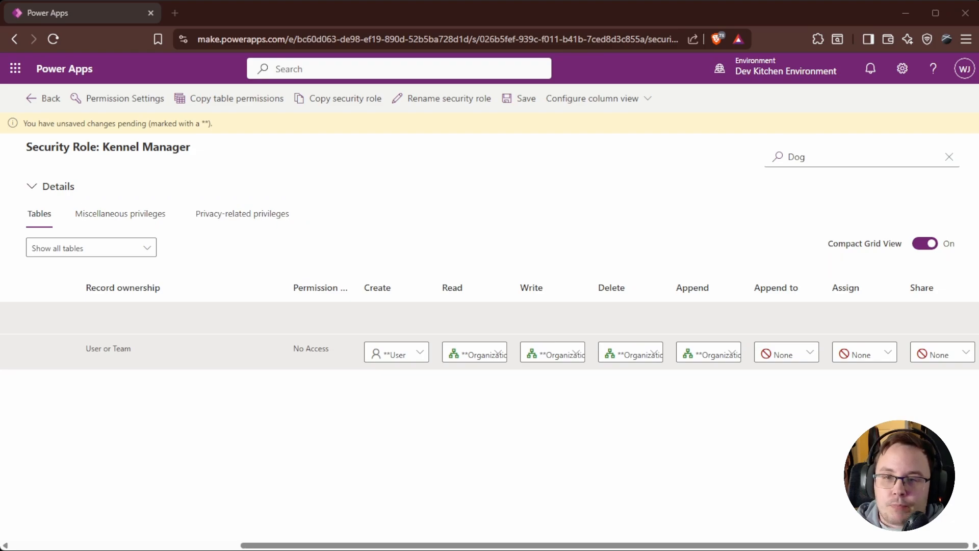
{"action": "key", "text": "alt+Tab"}
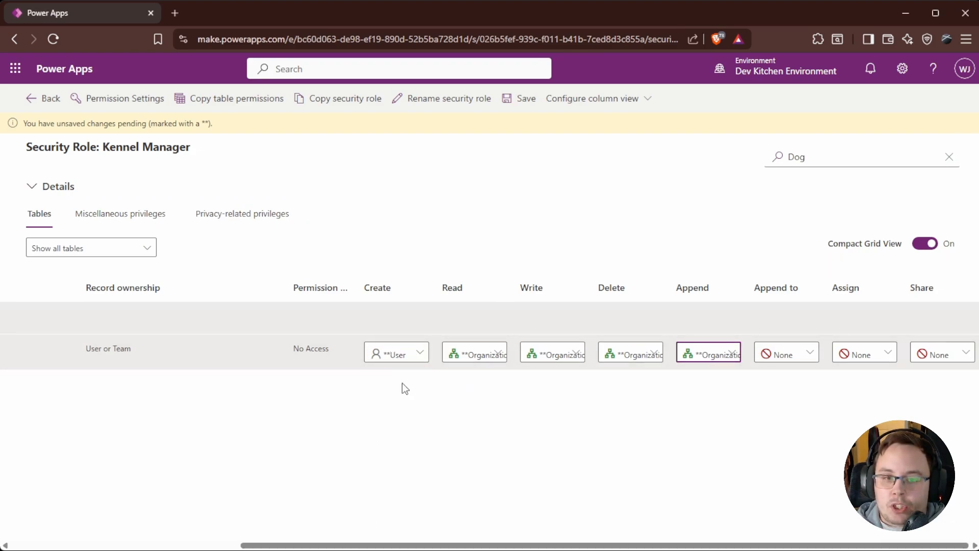
- Set the Dogs table's Read privilege to User and its Assign privilege to Organization, and check the levels offered for Share
{"action": "left_click", "coordinate": [481, 359]}
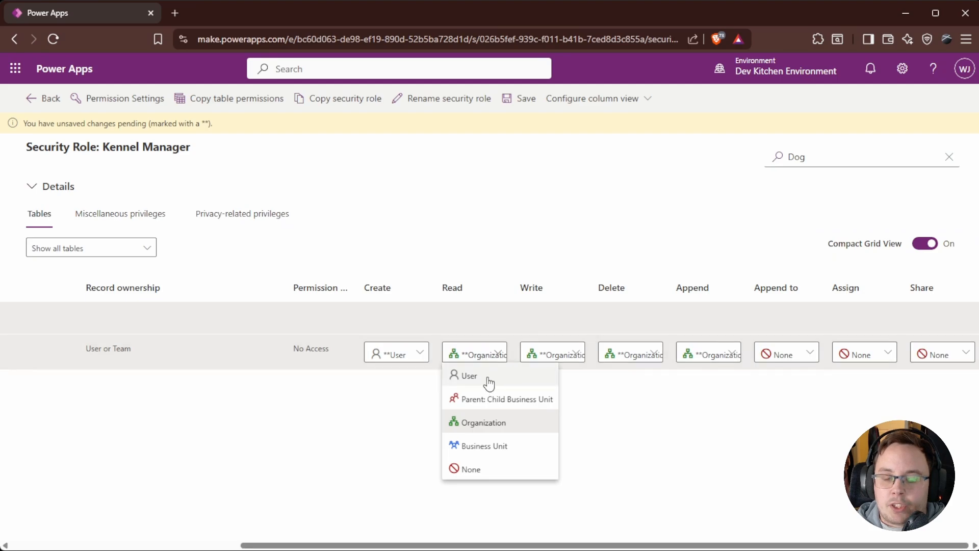
{"action": "left_click", "coordinate": [463, 378]}
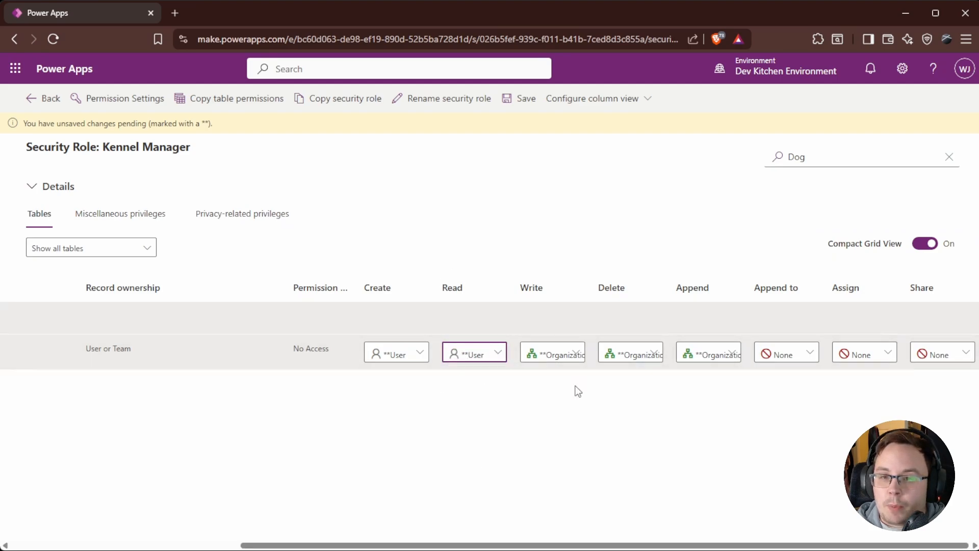
{"action": "left_click", "coordinate": [870, 357]}
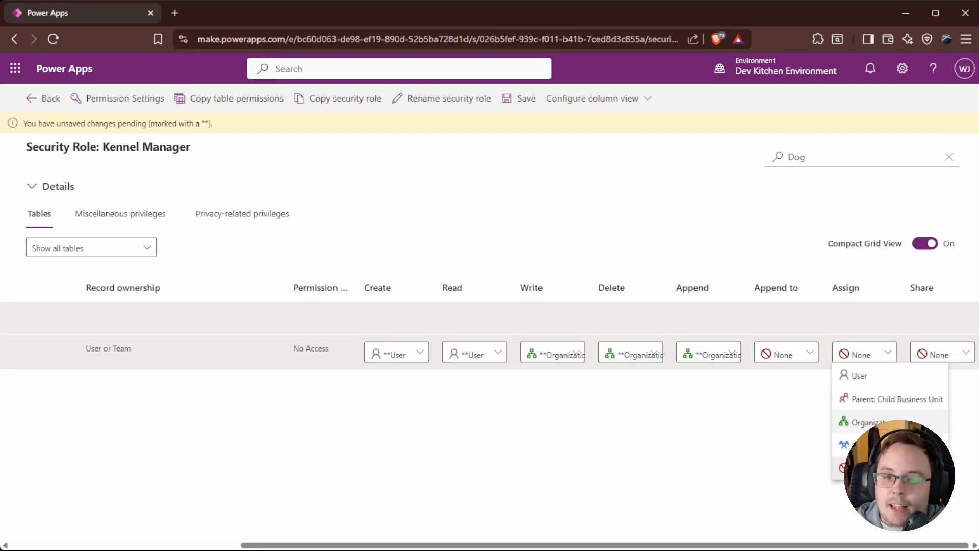
{"action": "left_click", "coordinate": [867, 422]}
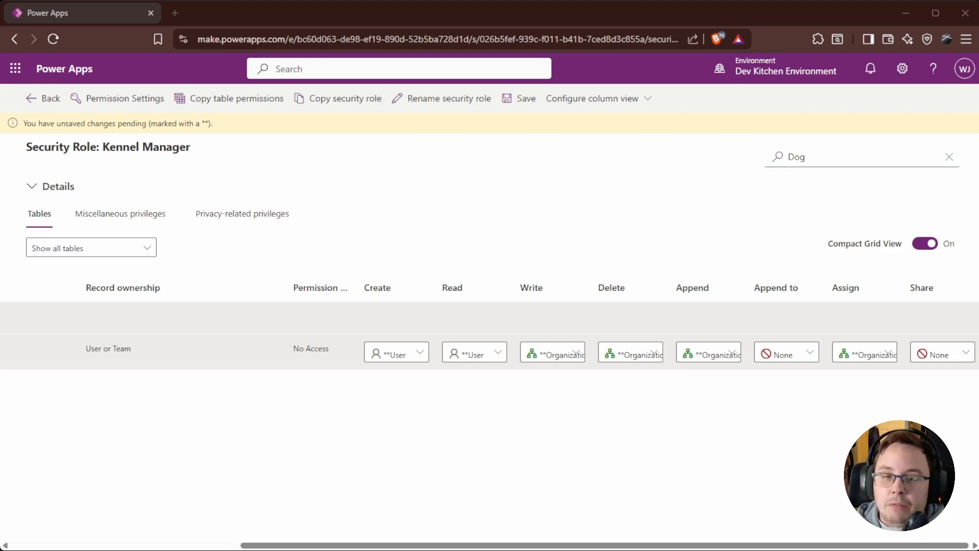
{"action": "left_click", "coordinate": [944, 356]}
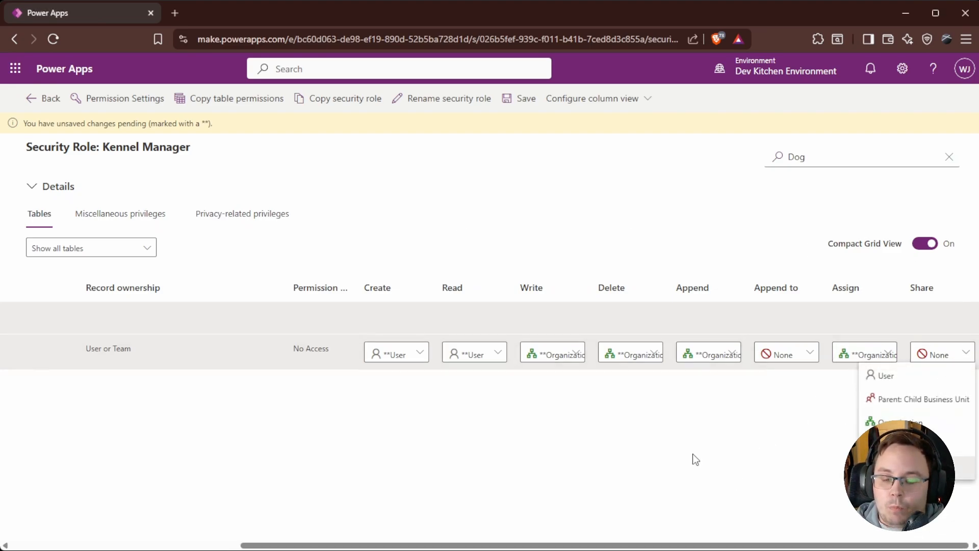
{"action": "key", "text": "Escape"}
- Switch to the role's miscellaneous privileges and save the pending changes to the Dogs table's privileges
{"action": "mouse_move", "coordinate": [798, 542]}
{"action": "left_mouse_down"}
{"action": "mouse_move", "coordinate": [472, 533]}
{"action": "mouse_move", "coordinate": [793, 540]}
{"action": "left_mouse_up"}
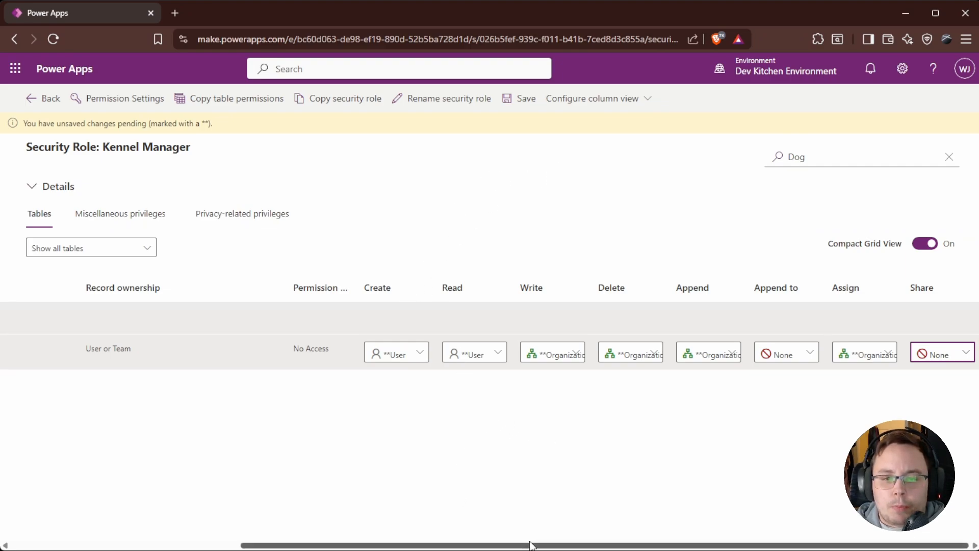
{"action": "left_click_drag", "start_coordinate": [533, 545], "coordinate": [163, 539]}
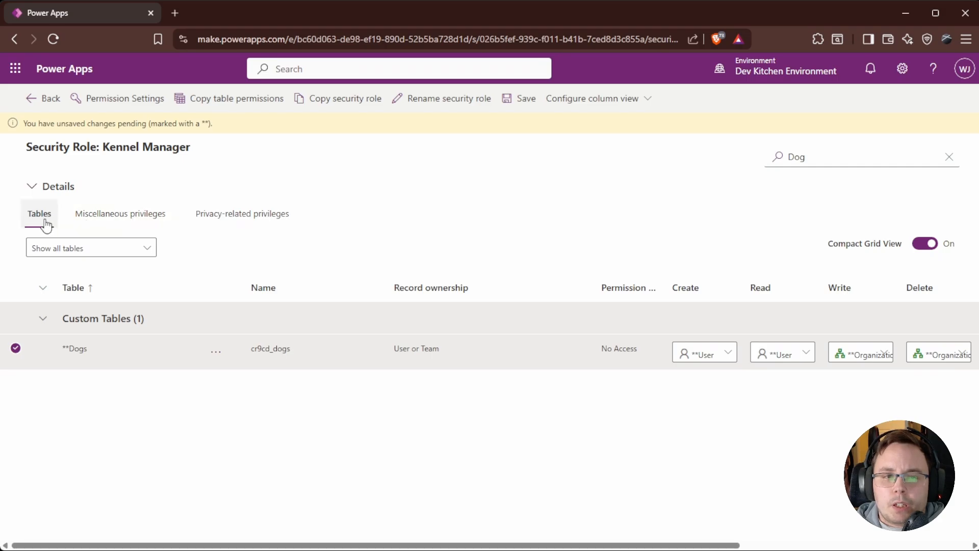
{"action": "left_click", "coordinate": [117, 215]}
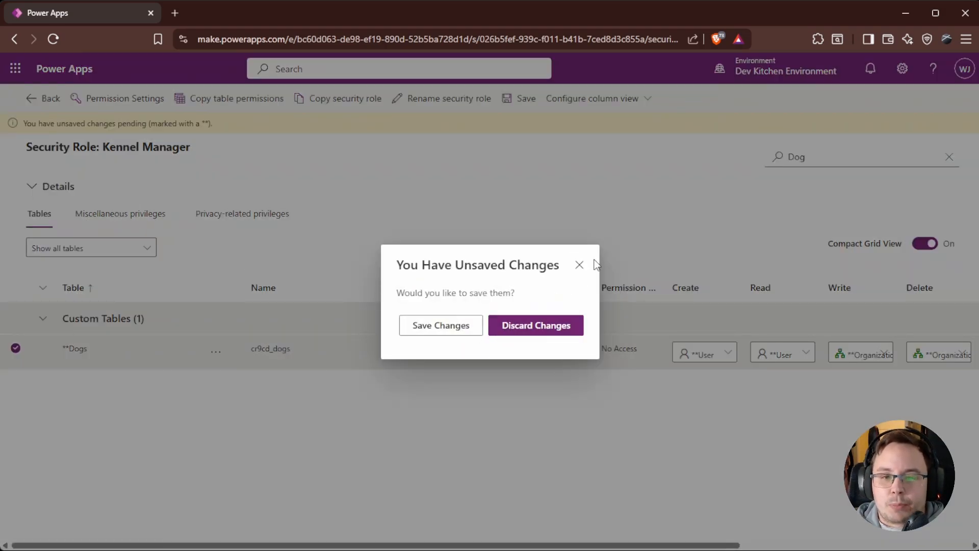
{"action": "left_click", "coordinate": [450, 331]}
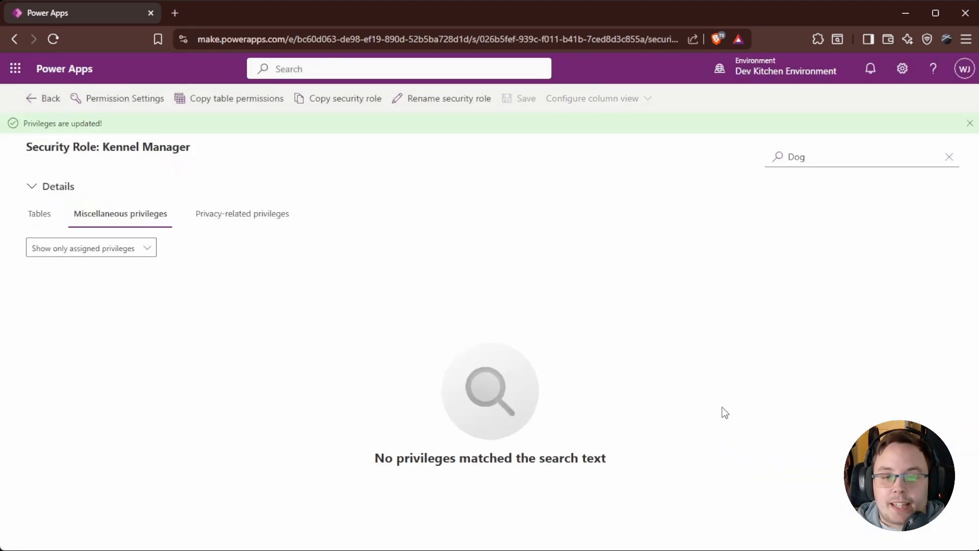
- Clear the "Dog" search, review all miscellaneous privileges, and limit the list to the assigned ones
{"action": "left_click", "coordinate": [951, 158]}
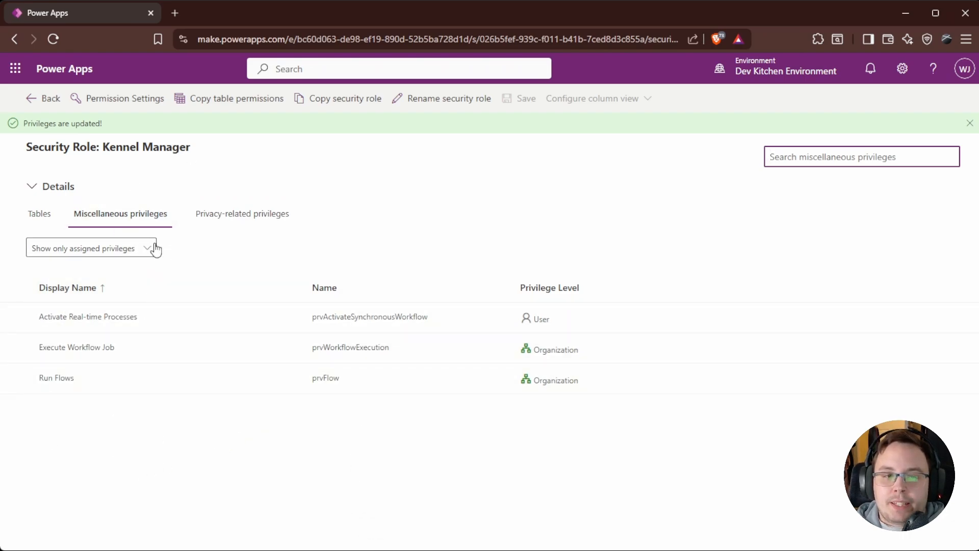
{"action": "left_click", "coordinate": [118, 250]}
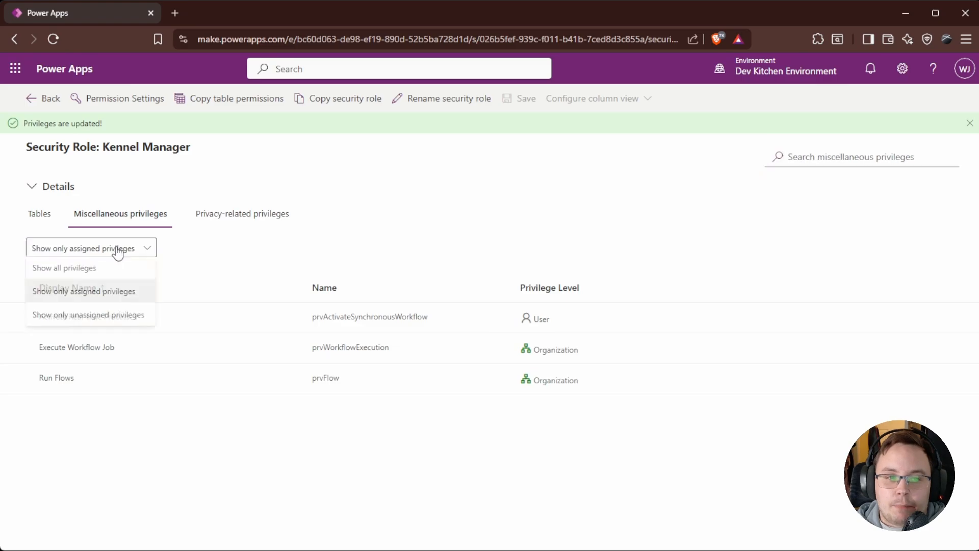
{"action": "left_click", "coordinate": [59, 269]}
{"action": "scroll", "coordinate": [379, 297], "scroll_direction": "down", "scroll_amount": 20}
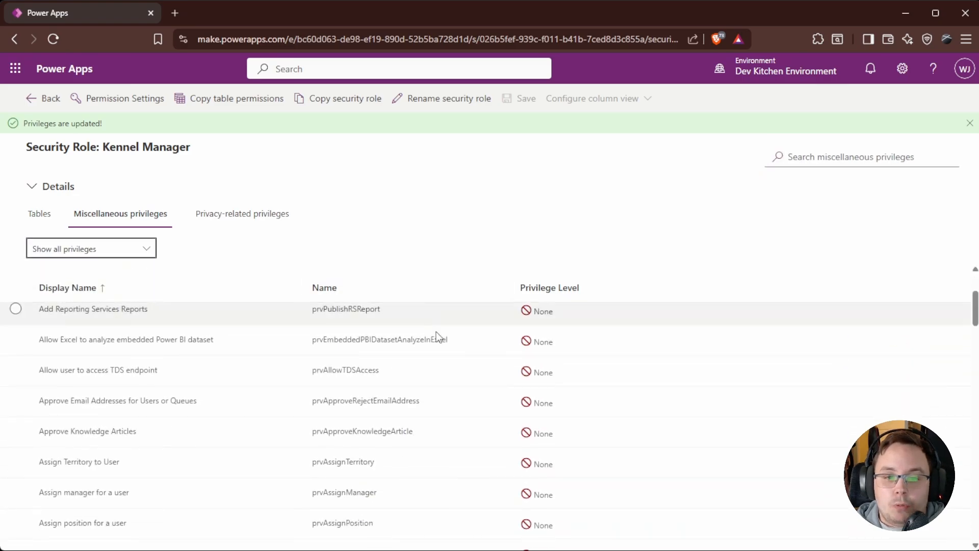
{"action": "scroll", "coordinate": [464, 412], "scroll_direction": "up", "scroll_amount": 20}
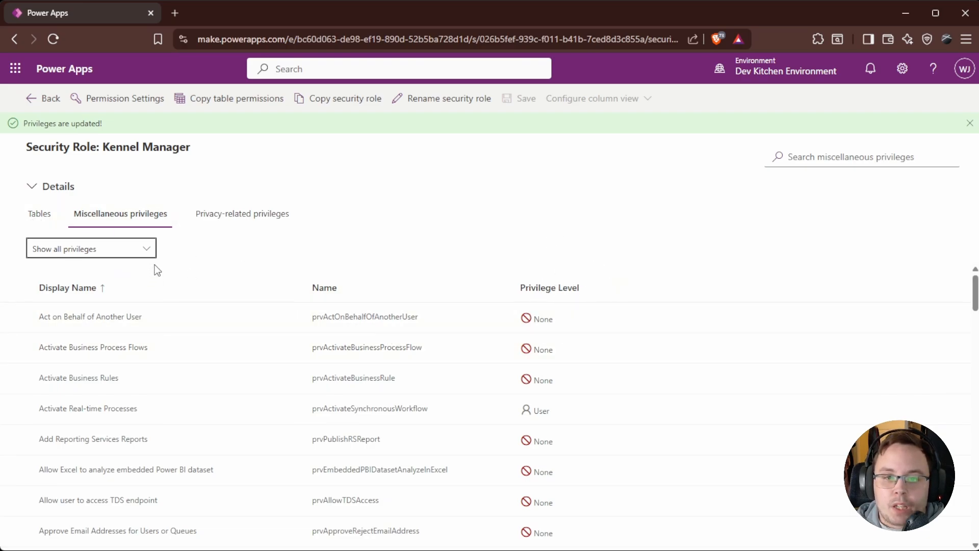
{"action": "left_click", "coordinate": [142, 249]}
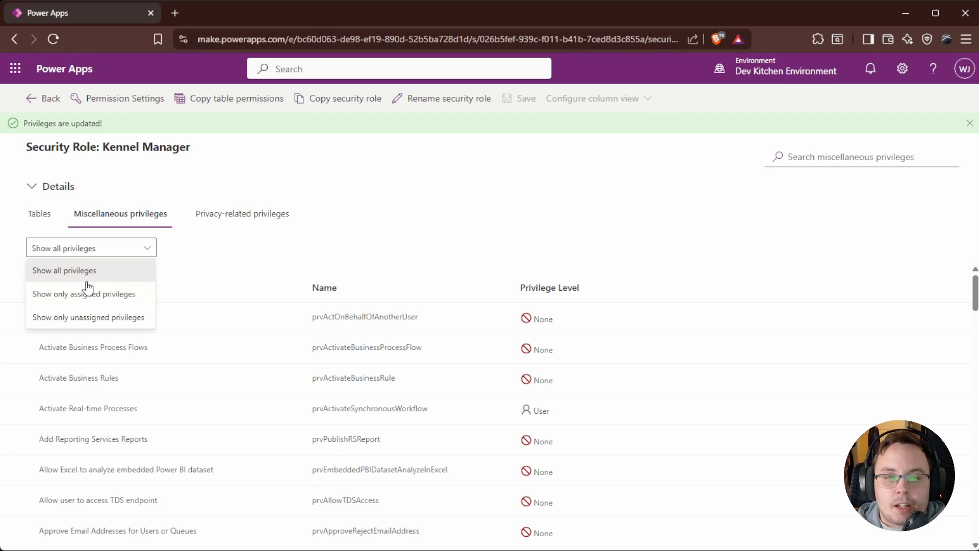
{"action": "left_click", "coordinate": [101, 295]}
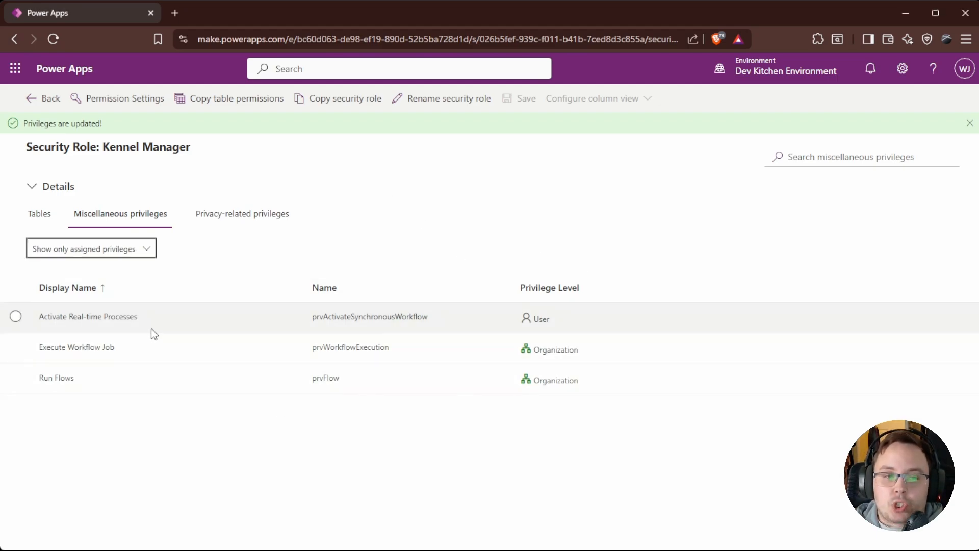
- Show only the unassigned miscellaneous privileges and examine which further actions the role could be granted
{"action": "left_click", "coordinate": [136, 249]}
{"action": "left_click", "coordinate": [137, 250]}
{"action": "left_click", "coordinate": [135, 251]}
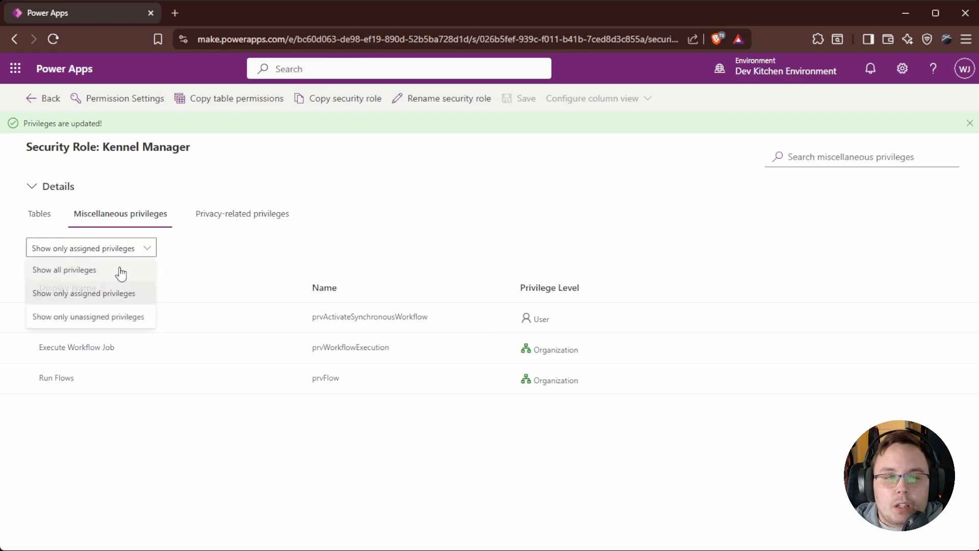
{"action": "left_click", "coordinate": [88, 319]}
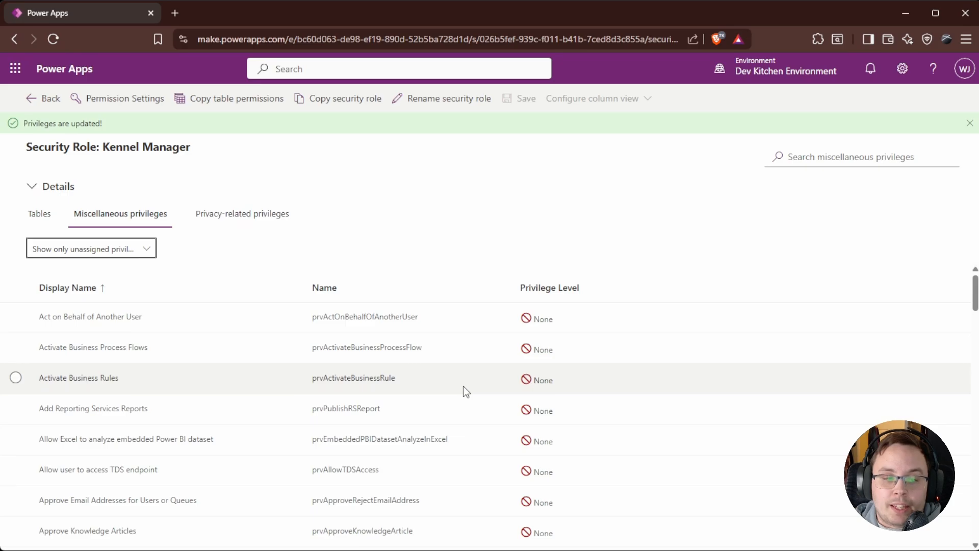
{"action": "scroll", "coordinate": [466, 380], "scroll_direction": "down", "scroll_amount": 6}
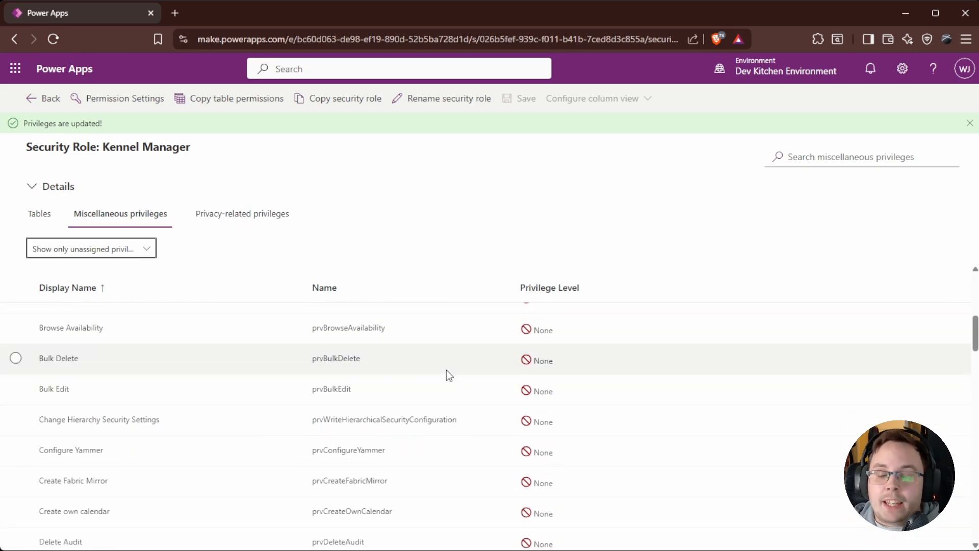
{"action": "scroll", "coordinate": [368, 417], "scroll_direction": "down", "scroll_amount": 4}
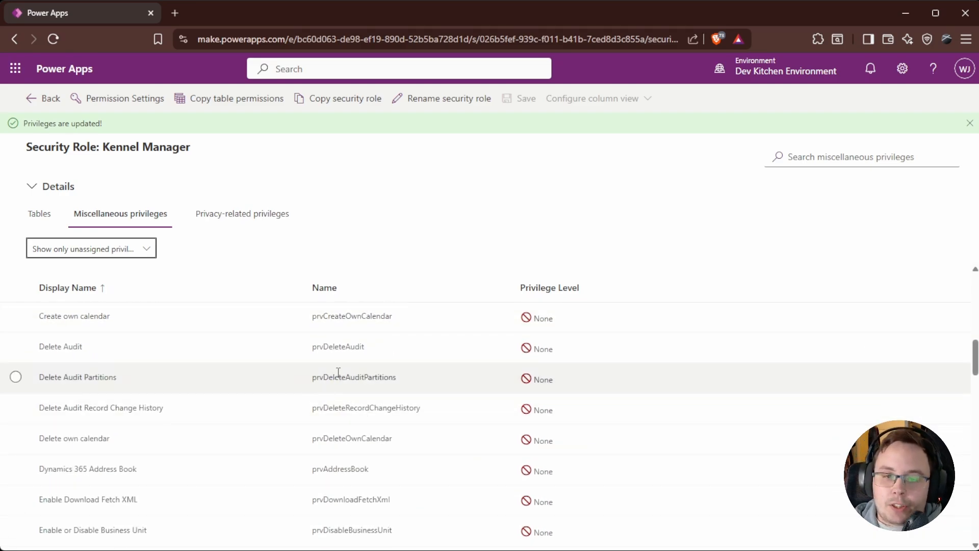
{"action": "scroll", "coordinate": [339, 372], "scroll_direction": "down", "scroll_amount": 3}
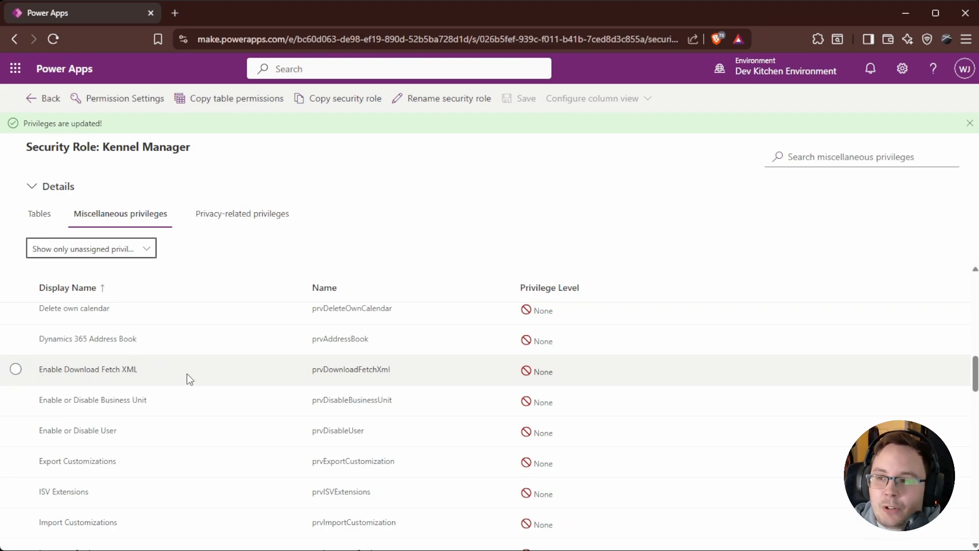
{"action": "scroll", "coordinate": [173, 375], "scroll_direction": "down", "scroll_amount": 3}
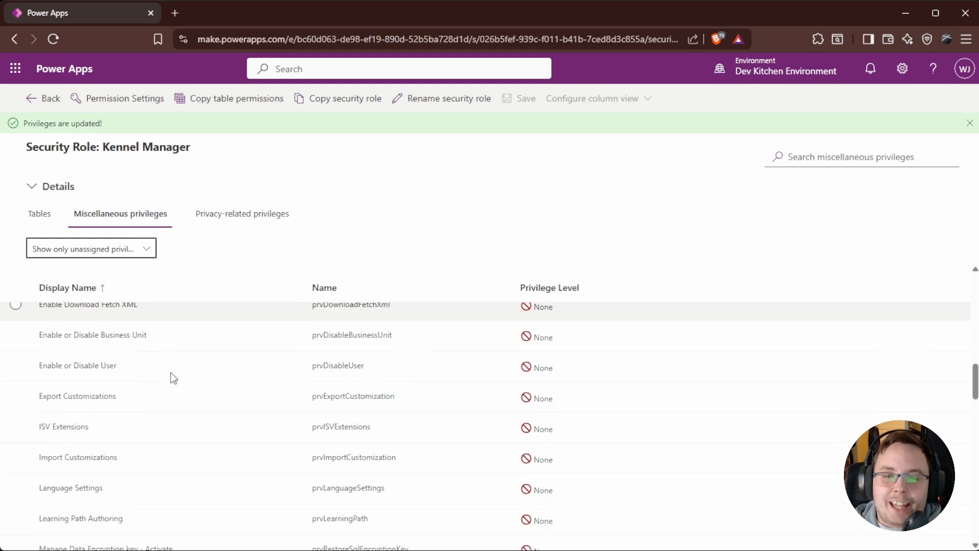
{"action": "scroll", "coordinate": [176, 376], "scroll_direction": "down", "scroll_amount": 5}
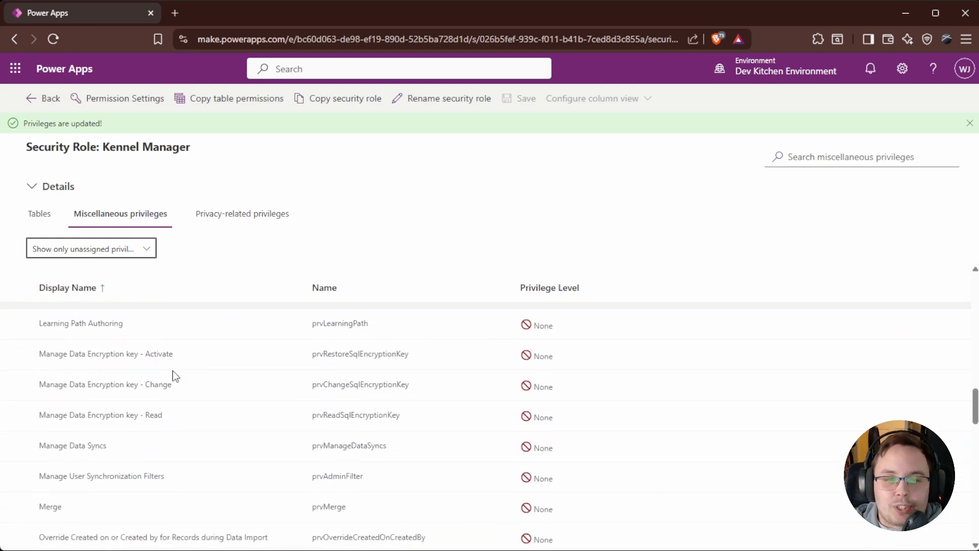
{"action": "scroll", "coordinate": [173, 433], "scroll_direction": "down", "scroll_amount": 4}
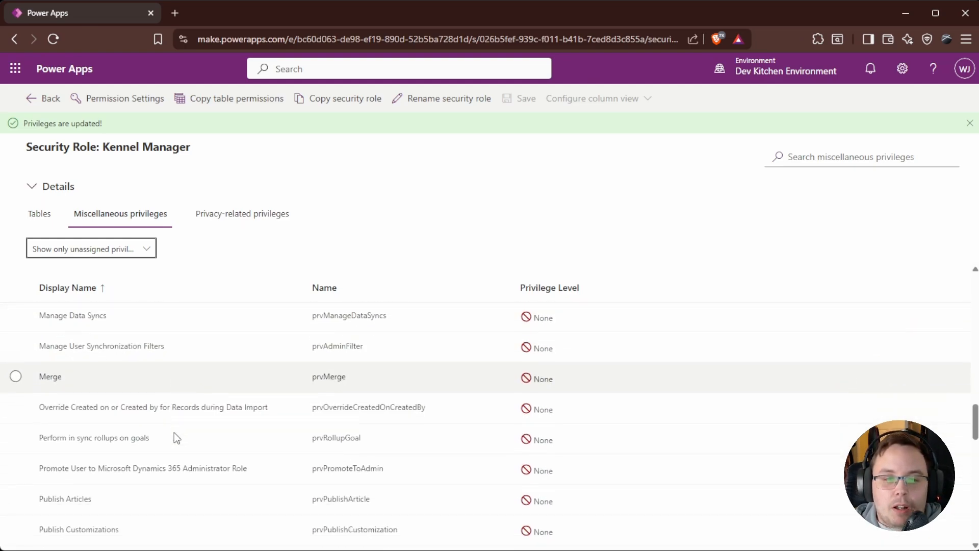
{"action": "scroll", "coordinate": [189, 398], "scroll_direction": "down", "scroll_amount": 2}
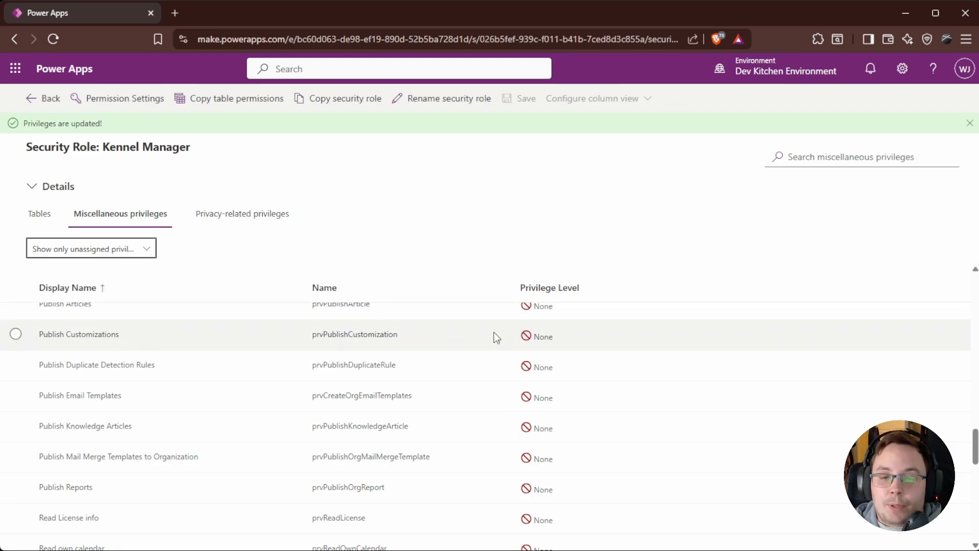
{"action": "scroll", "coordinate": [328, 436], "scroll_direction": "down", "scroll_amount": 5}
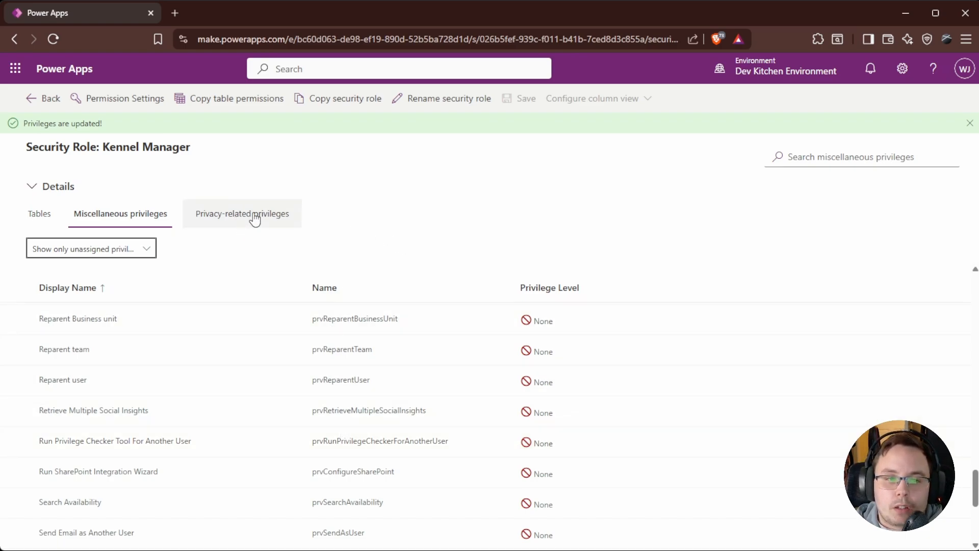
- Show all of the role's privacy-related privileges and look through the list
{"action": "left_click", "coordinate": [255, 216]}
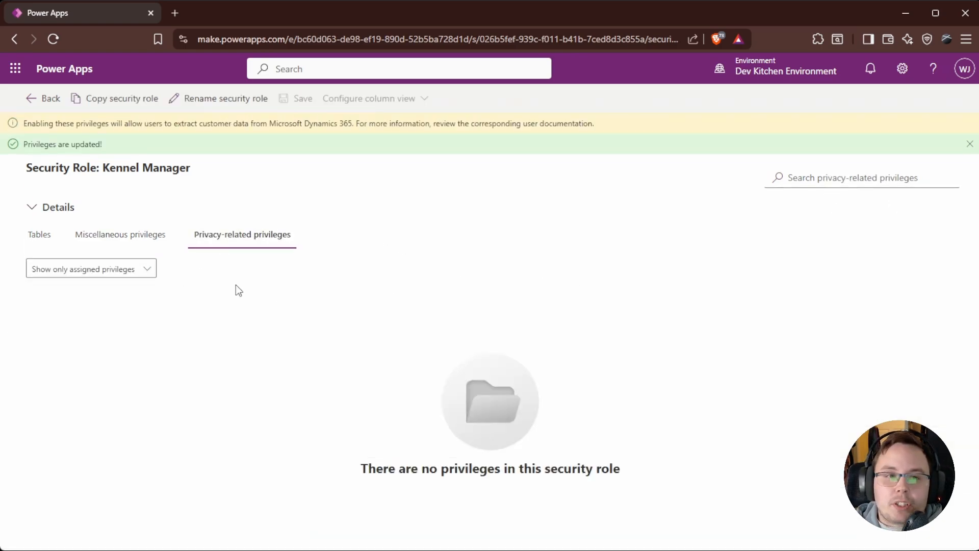
{"action": "left_click", "coordinate": [114, 267]}
{"action": "left_click", "coordinate": [77, 288]}
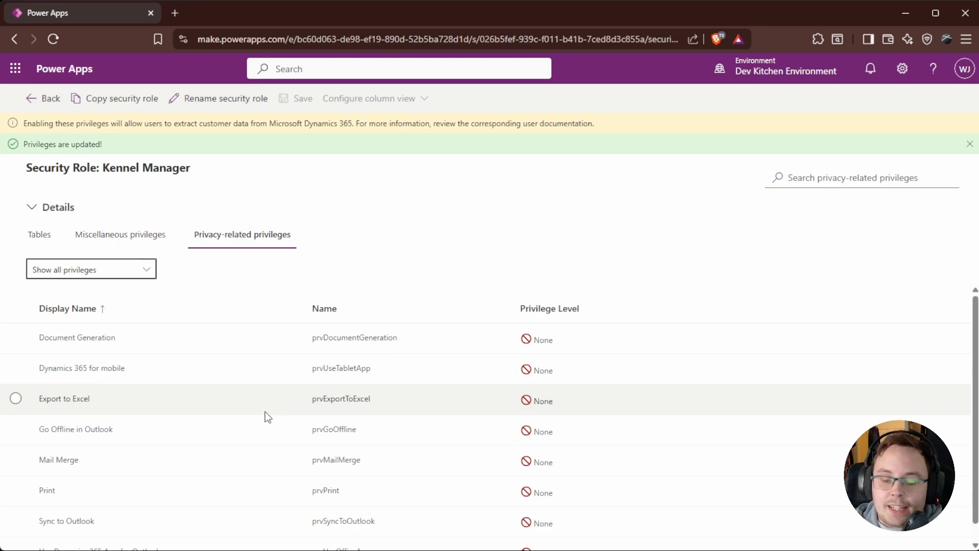
{"action": "scroll", "coordinate": [218, 407], "scroll_direction": "down", "scroll_amount": 1}
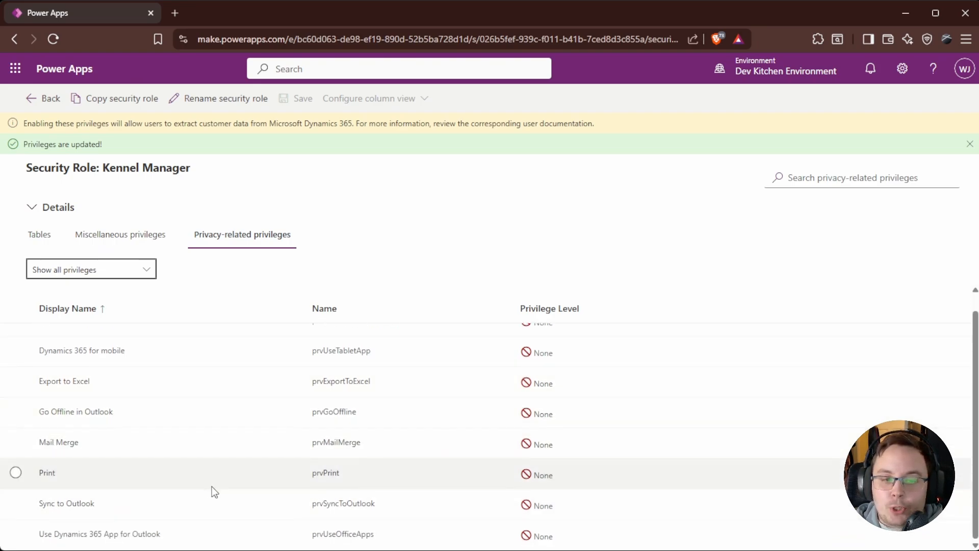
- Finish looking through the privacy-related privileges, and revisit the role's assigned miscellaneous and table privileges
{"action": "scroll", "coordinate": [291, 516], "scroll_direction": "up", "scroll_amount": 1}
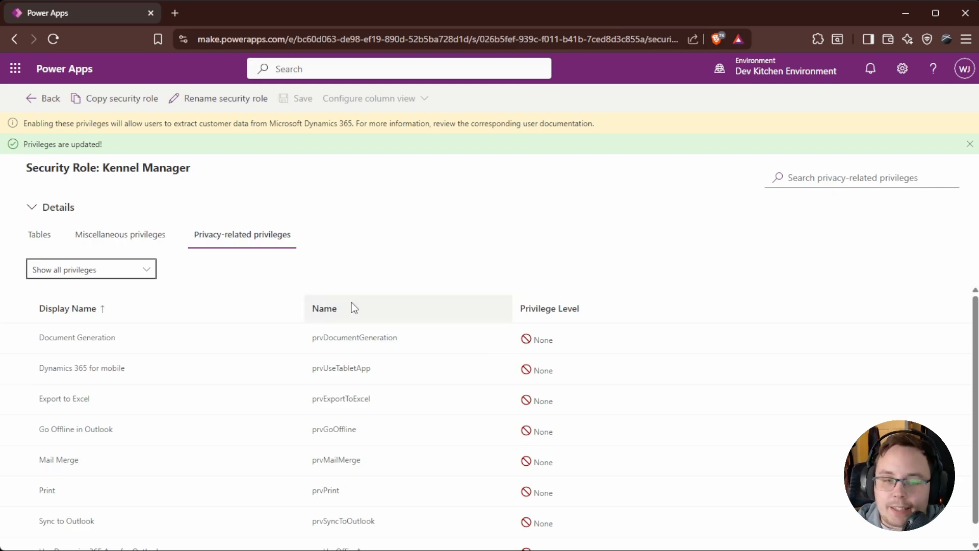
{"action": "scroll", "coordinate": [514, 411], "scroll_direction": "down", "scroll_amount": 1}
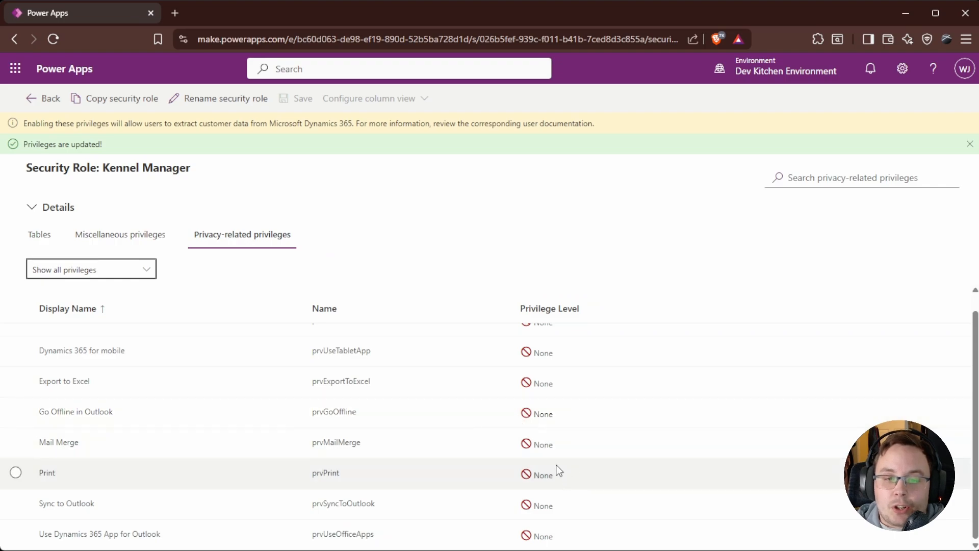
{"action": "scroll", "coordinate": [556, 465], "scroll_direction": "up", "scroll_amount": 1}
{"action": "left_click", "coordinate": [133, 236]}
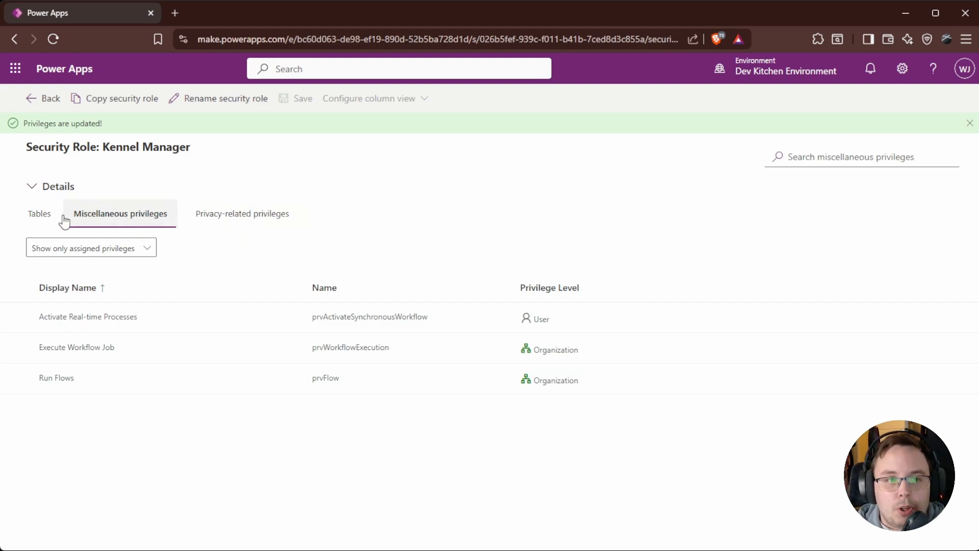
{"action": "left_click", "coordinate": [47, 219]}
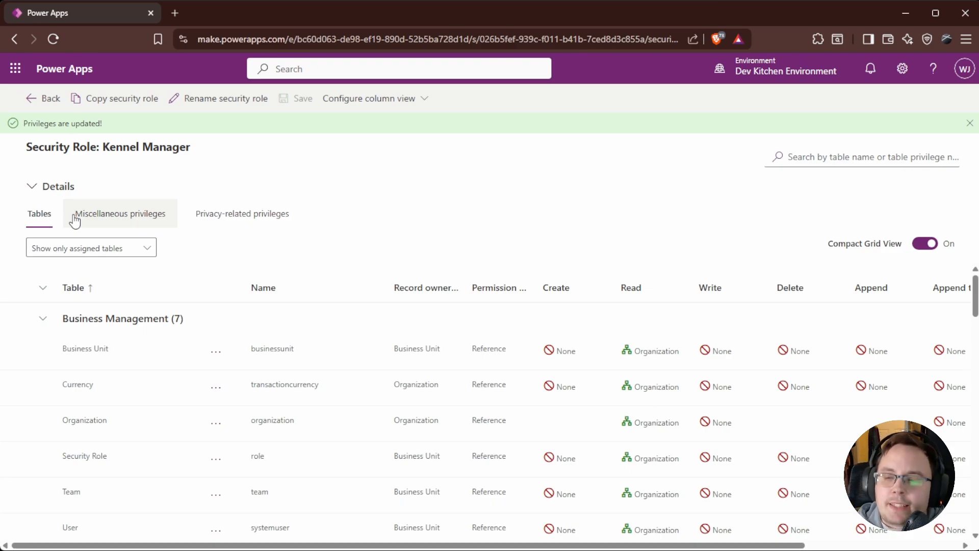
- Return to the Dog Adoption Tracking solution's objects and check which actions are available for the Kennel Manager security role
{"action": "left_click", "coordinate": [42, 99]}
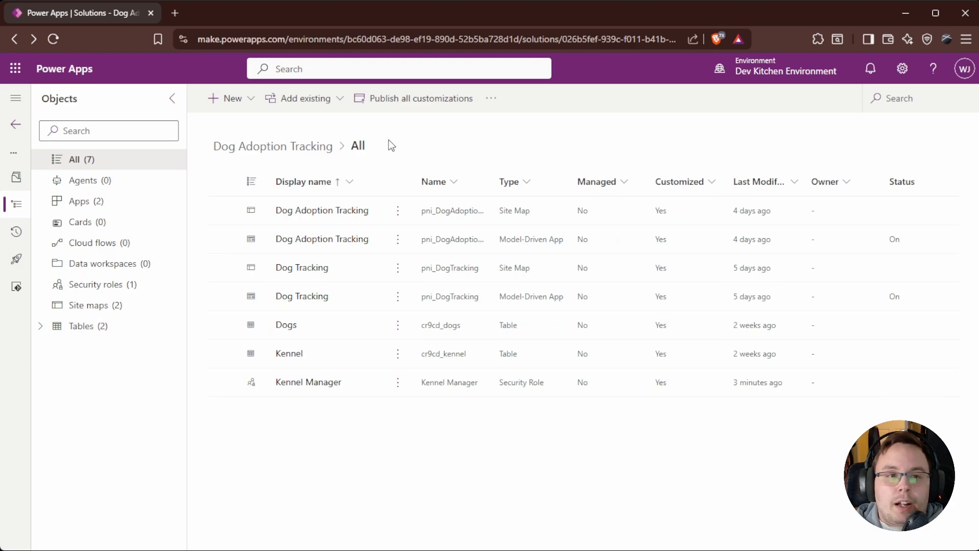
{"action": "left_click", "coordinate": [394, 386]}
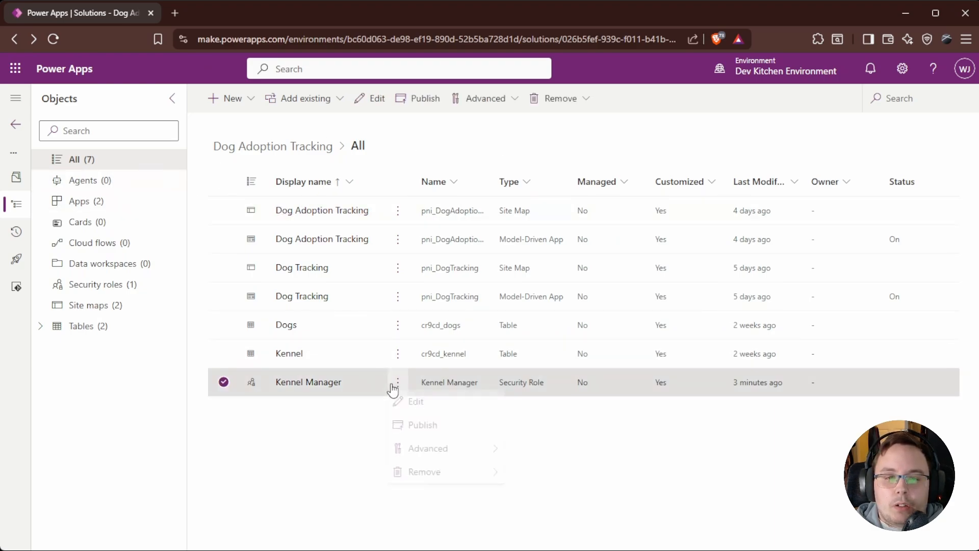
{"action": "left_click", "coordinate": [394, 386]}
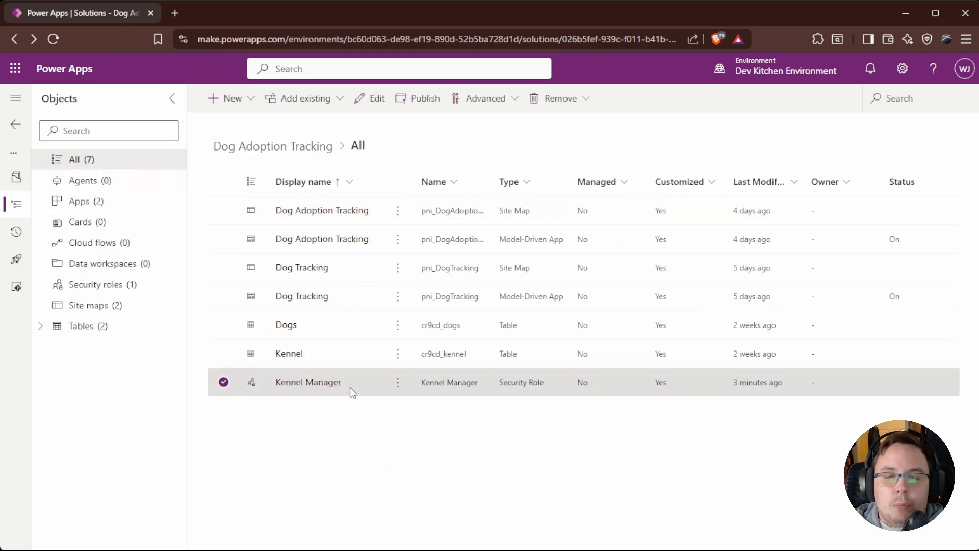
- Switch to the Power Platform admin center and open the security roles of the Dev Kitchen Environment
{"action": "left_click", "coordinate": [904, 72]}
{"action": "left_click", "coordinate": [802, 163]}
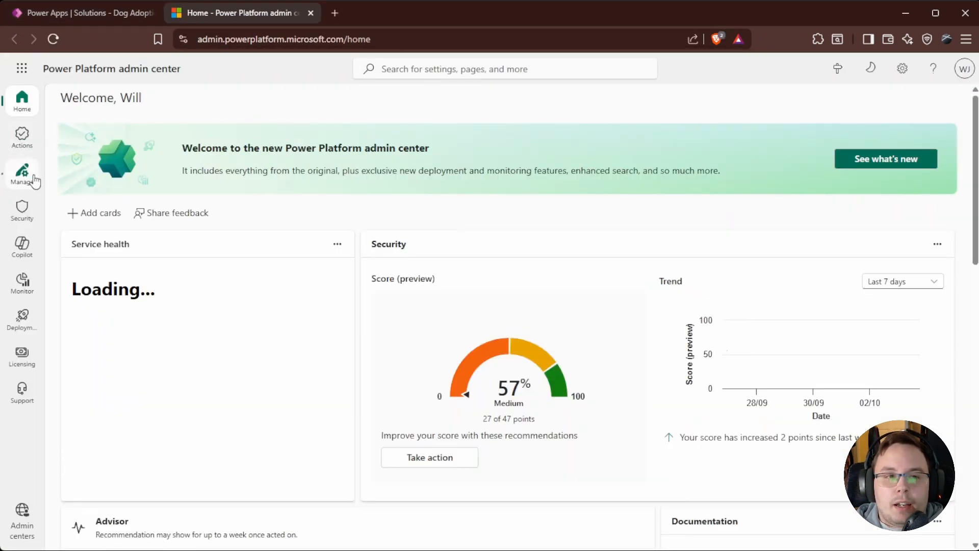
{"action": "left_click", "coordinate": [22, 174]}
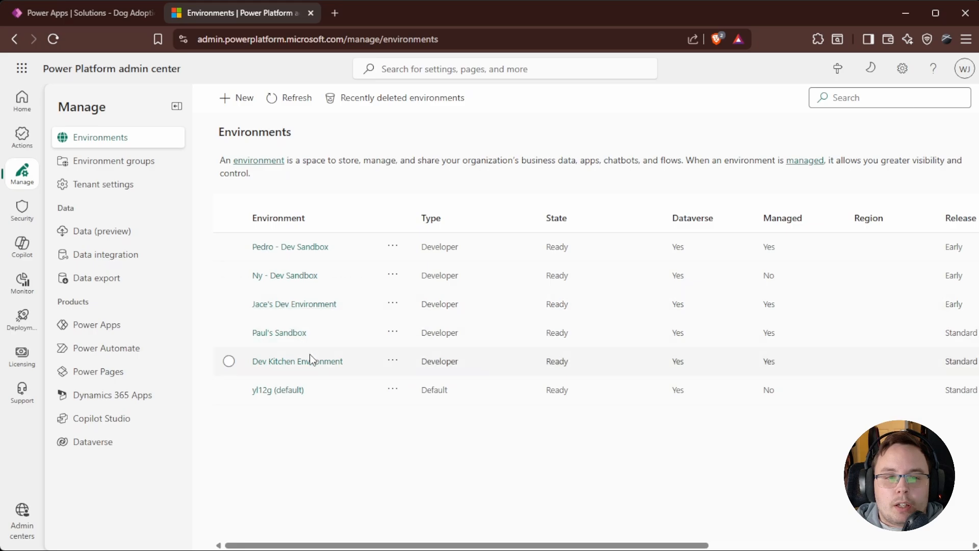
{"action": "left_click", "coordinate": [310, 360]}
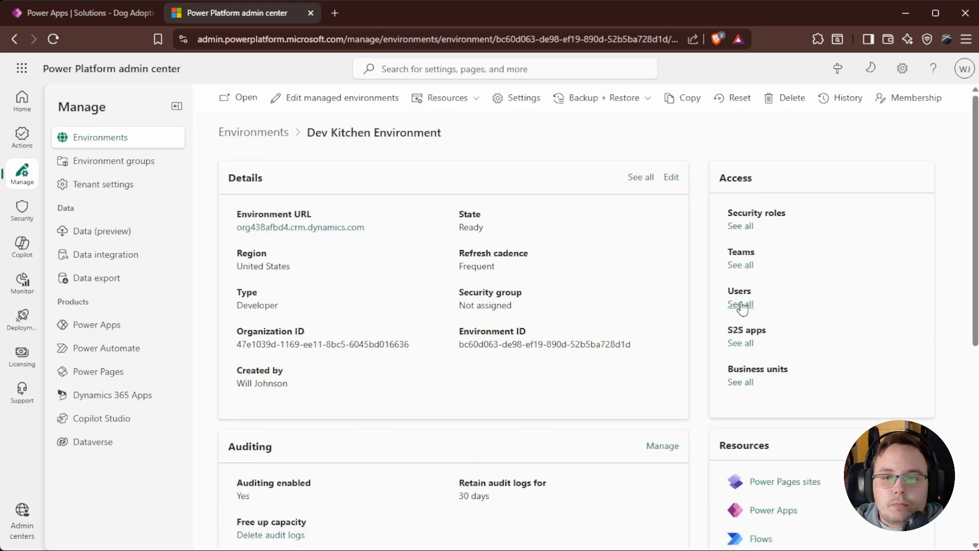
{"action": "left_click", "coordinate": [745, 229]}
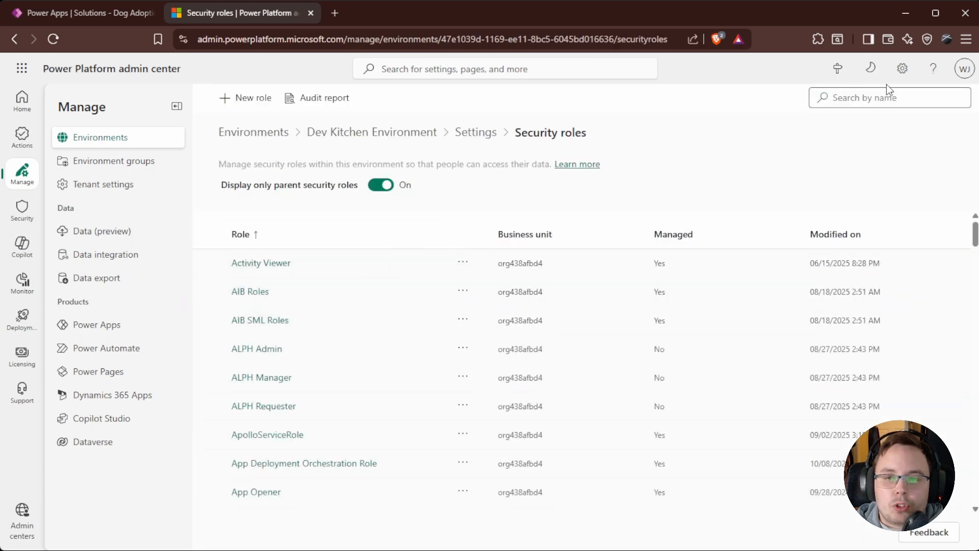
- Search the security roles for "Kennel" and open the member list of the Kennel Manager role
{"action": "left_click", "coordinate": [883, 98]}
{"action": "type", "text": "Kennel"}
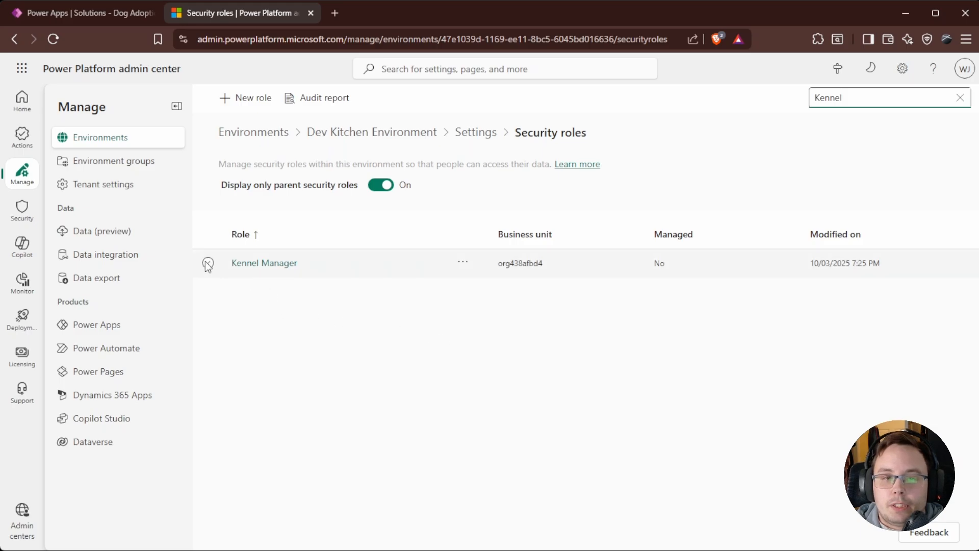
{"action": "left_click", "coordinate": [464, 264]}
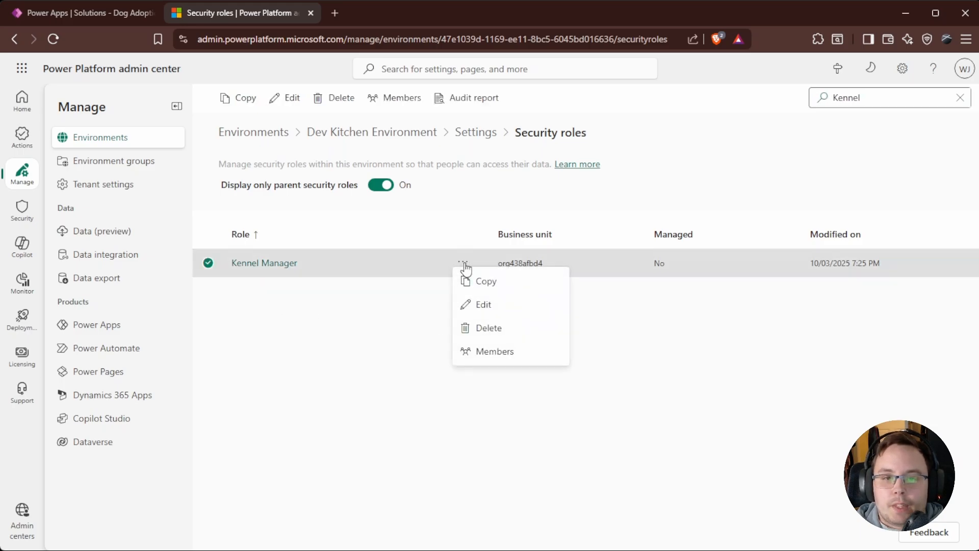
{"action": "left_click", "coordinate": [505, 353]}
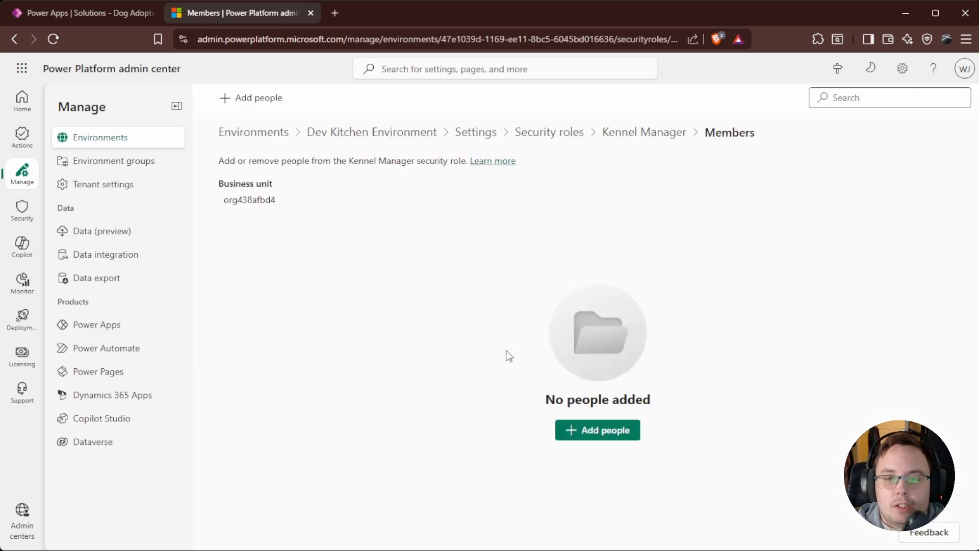
- Find the intended user by first name and add that person to the Kennel Manager role
{"action": "left_click", "coordinate": [602, 430]}
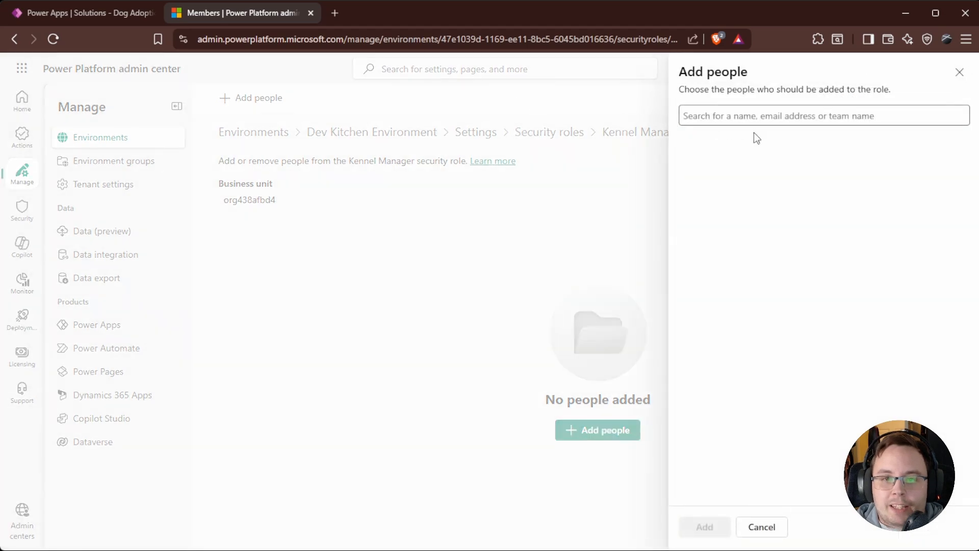
{"action": "left_click", "coordinate": [788, 117]}
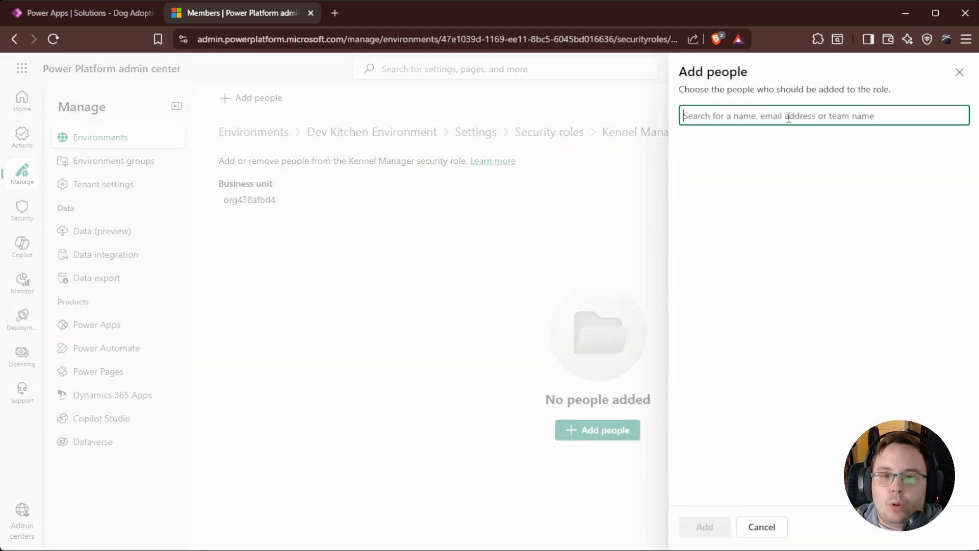
{"action": "type", "text": "Be"}
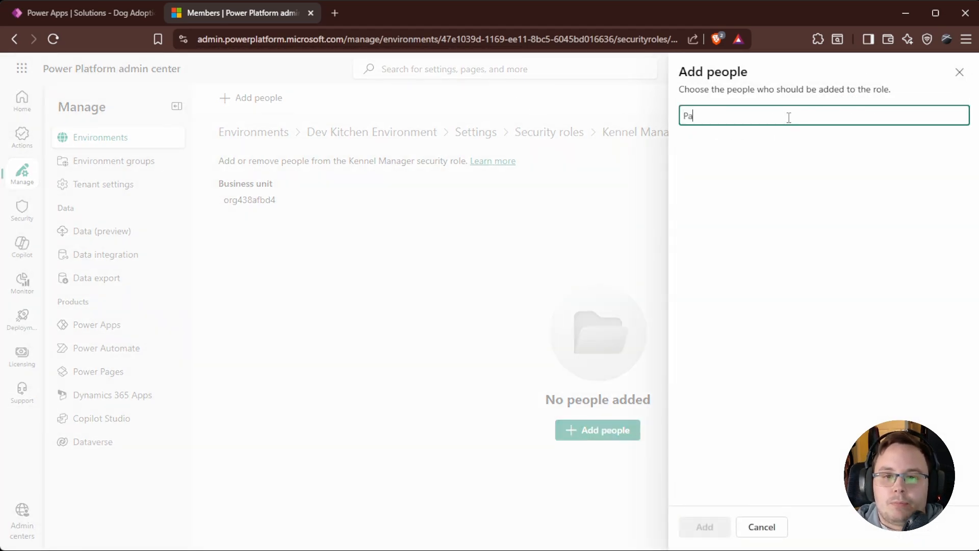
{"action": "key", "text": "BackSpace"}
{"action": "key", "text": "BackSpace"}
{"action": "type", "text": "Ben"}
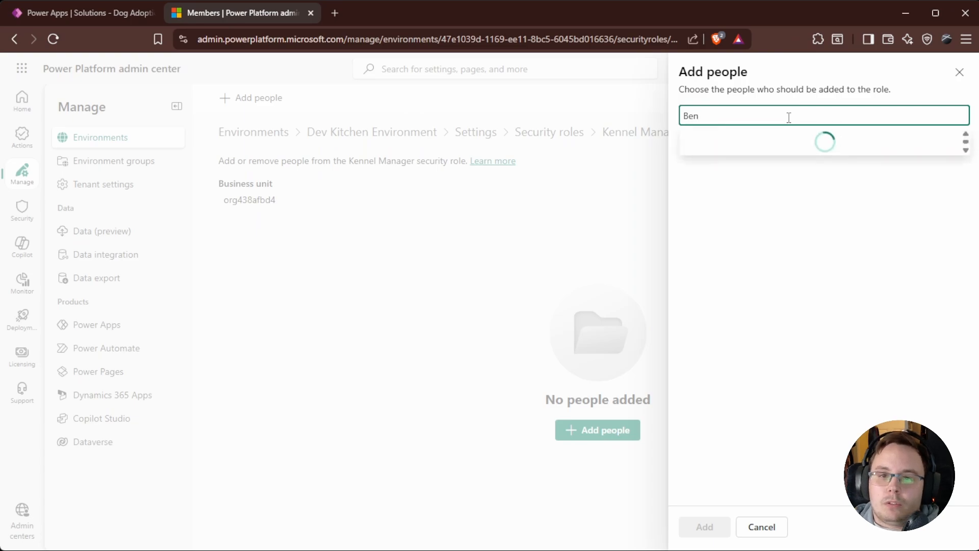
{"action": "left_click", "coordinate": [771, 147]}
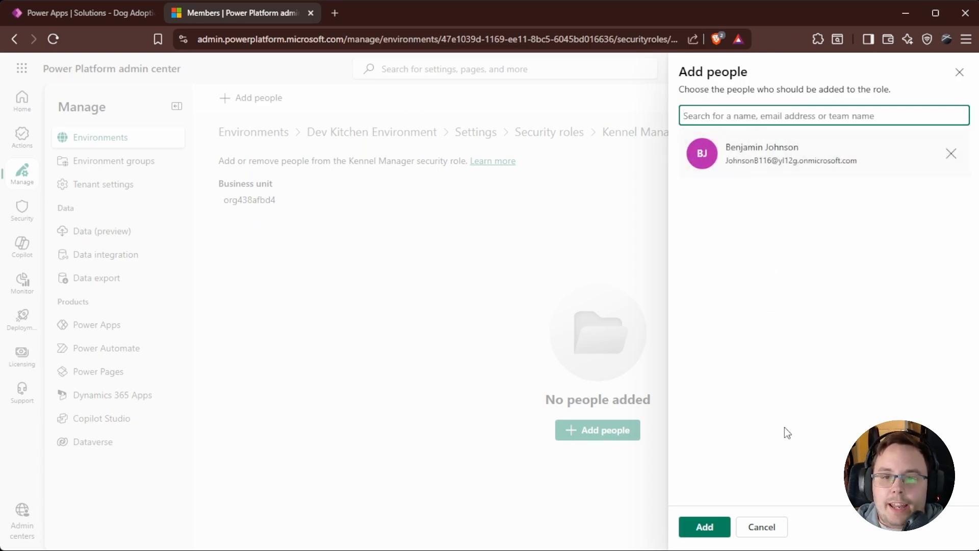
{"action": "left_click", "coordinate": [708, 526]}
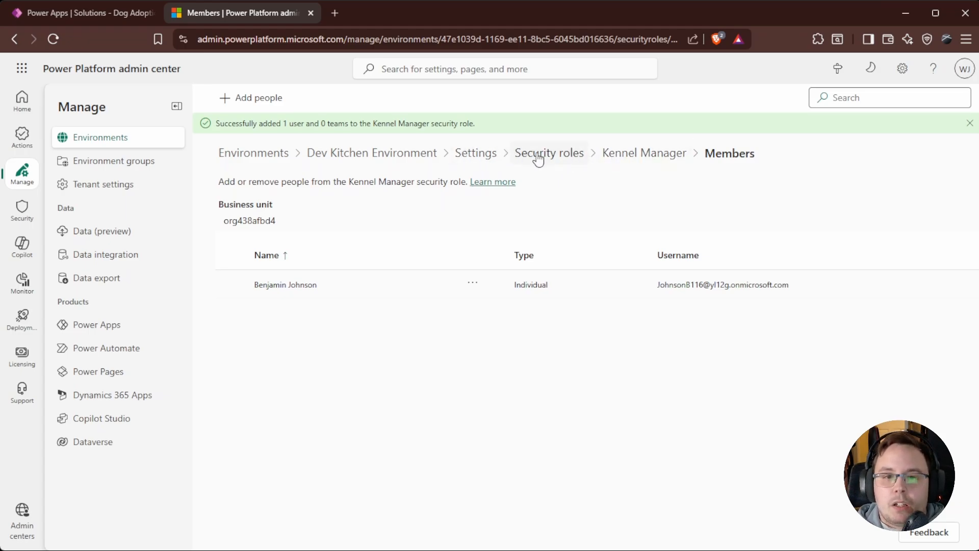
- Go back to the Dev Kitchen Environment, open its teams, and look through the existing ones
{"action": "left_click", "coordinate": [477, 155]}
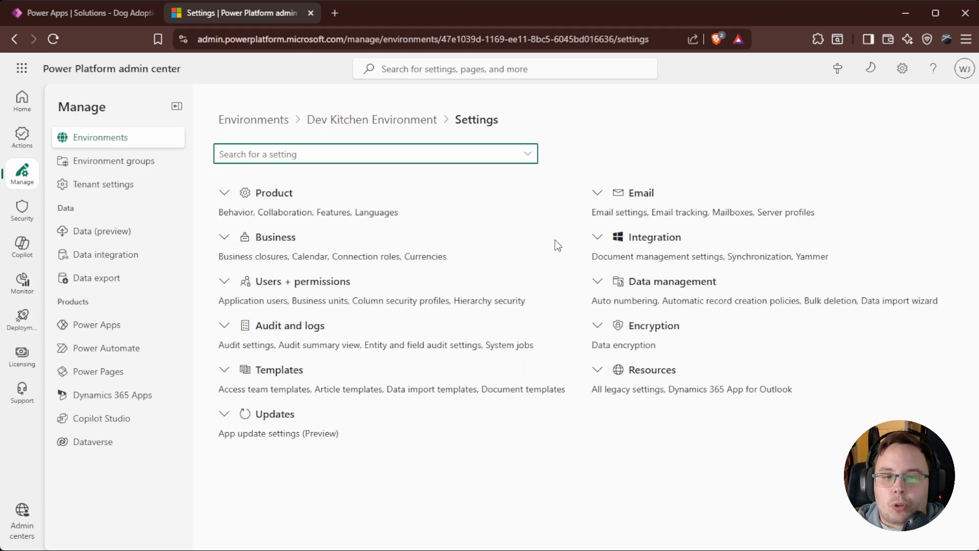
{"action": "left_click", "coordinate": [347, 119]}
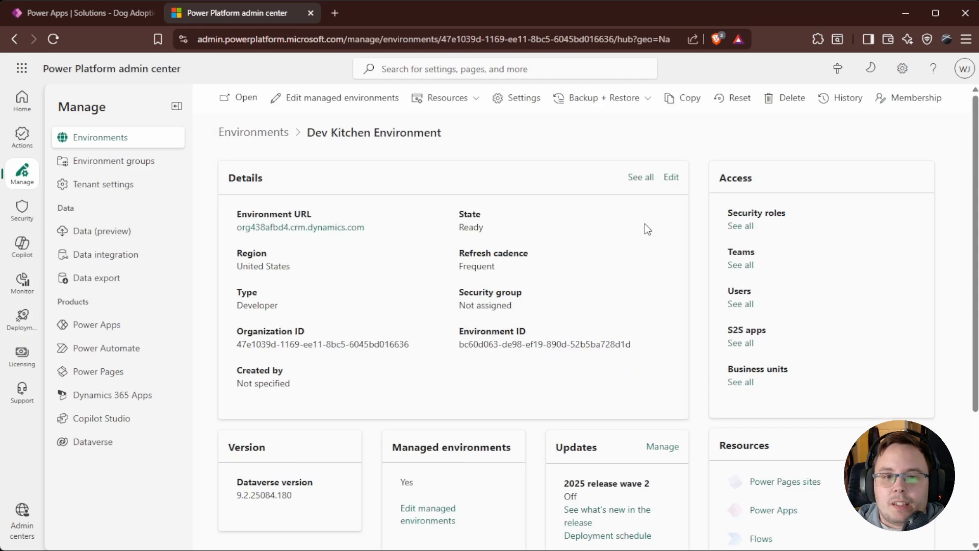
{"action": "left_click", "coordinate": [743, 266]}
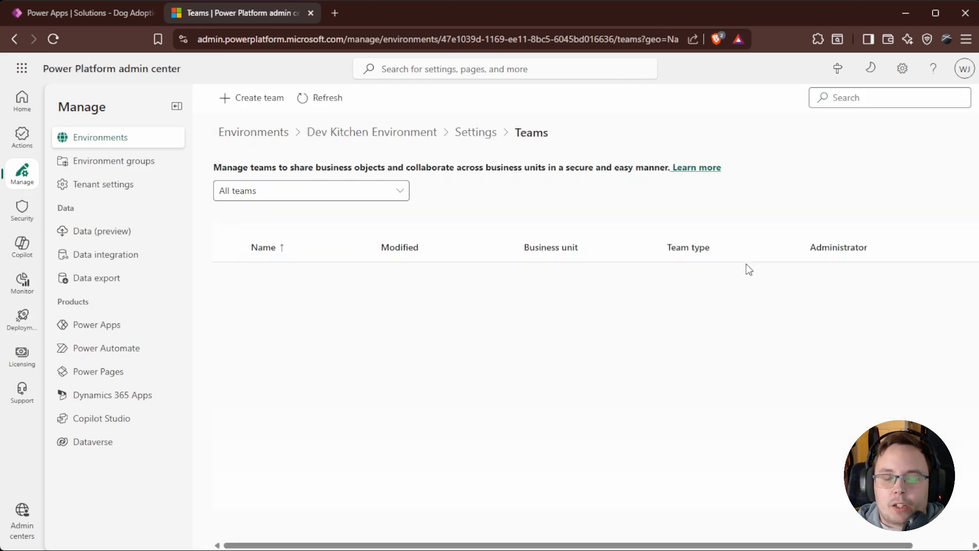
{"action": "scroll", "coordinate": [313, 390], "scroll_direction": "down", "scroll_amount": 5}
{"action": "scroll", "coordinate": [314, 390], "scroll_direction": "down", "scroll_amount": 4}
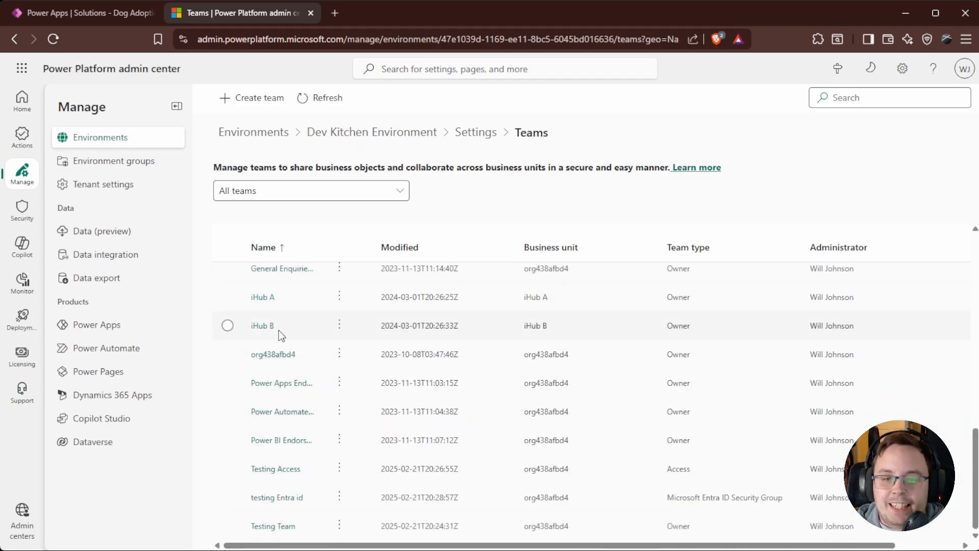
{"action": "scroll", "coordinate": [298, 368], "scroll_direction": "up", "scroll_amount": 10}
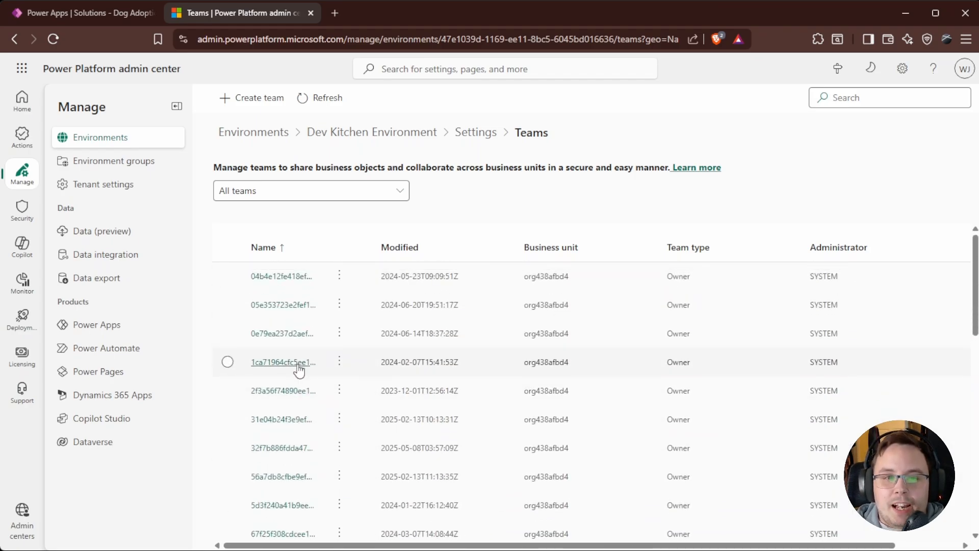
- Start a new team named "Kennel Manager" and assign it to the business unit org438afbd4
{"action": "left_click", "coordinate": [252, 97]}
{"action": "left_click", "coordinate": [706, 118]}
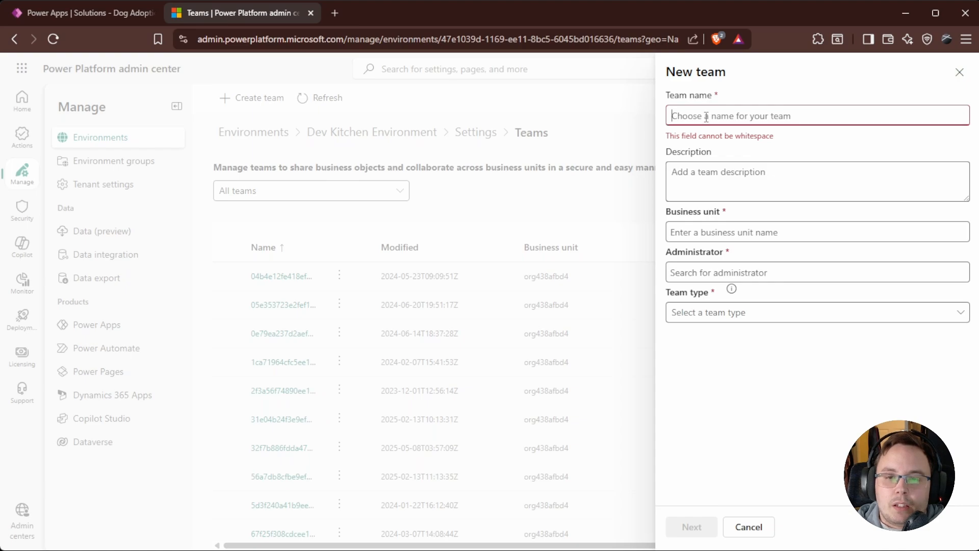
{"action": "type", "text": "Kennel Manager"}
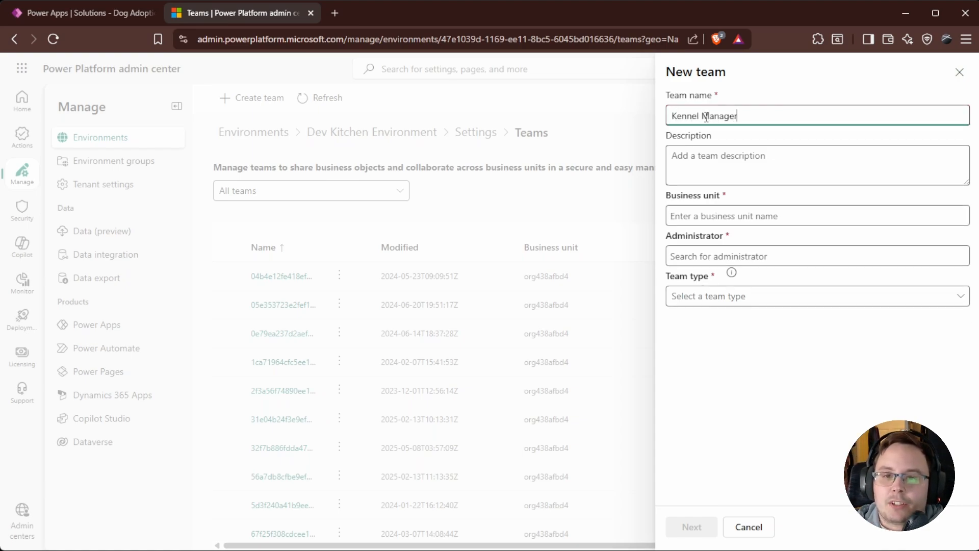
{"action": "left_click", "coordinate": [739, 222]}
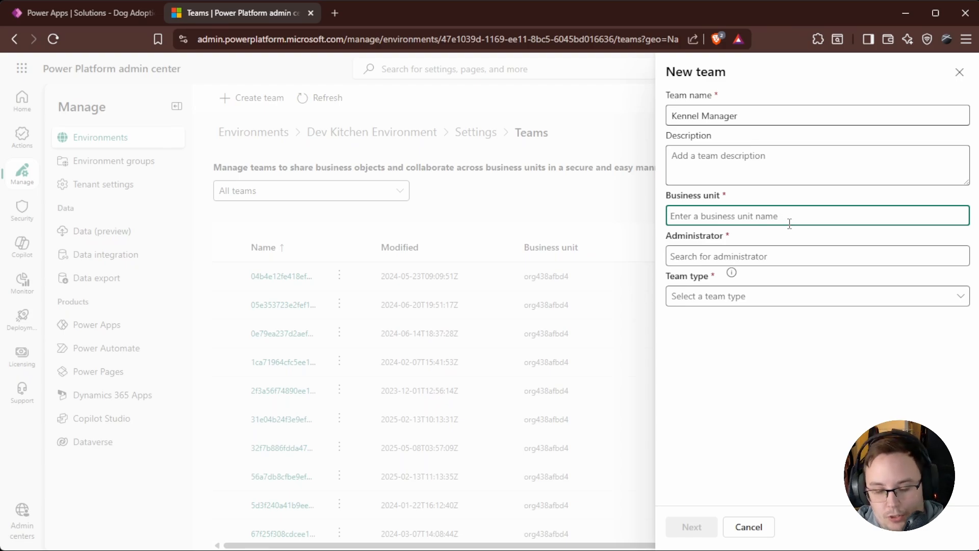
{"action": "type", "text": "org438afbd4"}
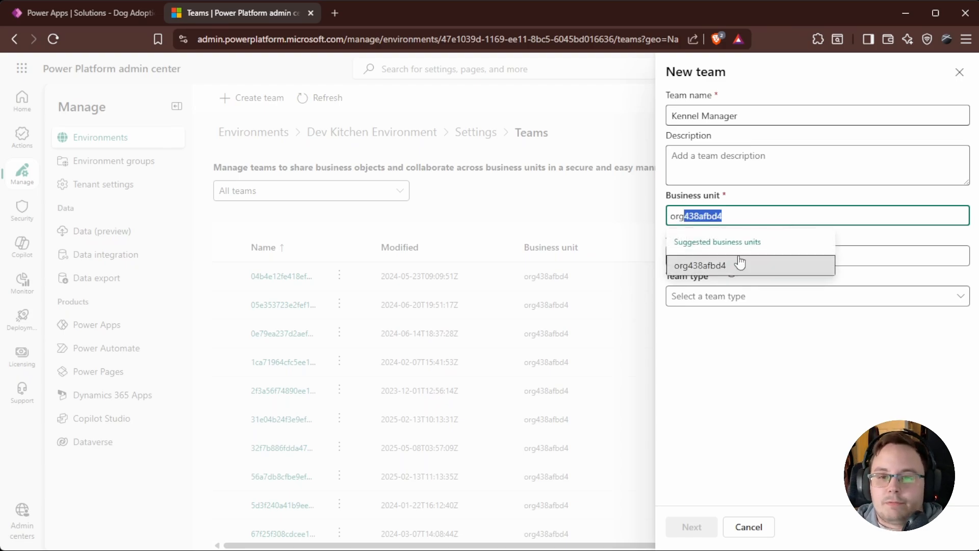
{"action": "left_click", "coordinate": [739, 264]}
- Search for the administrator by first name and assign that person to the new team
{"action": "left_click", "coordinate": [763, 256]}
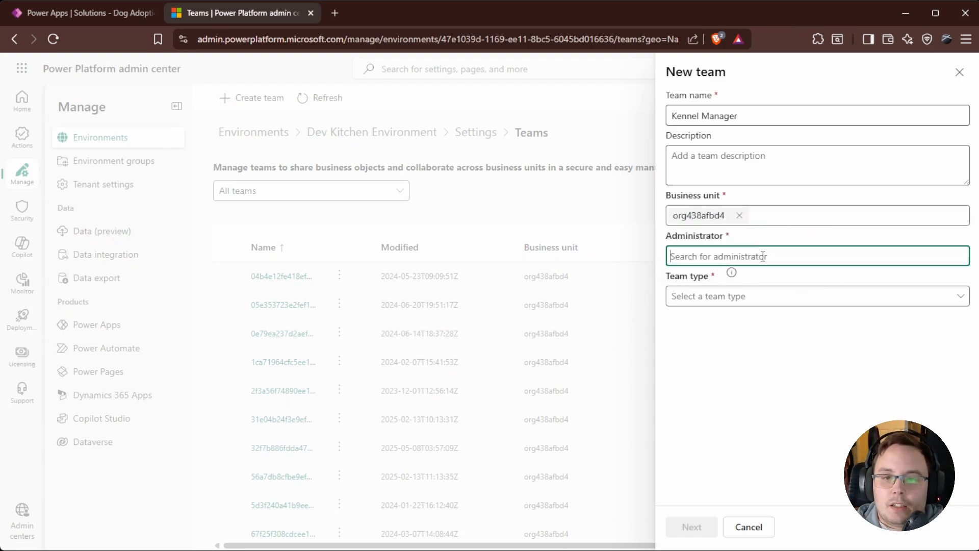
{"action": "type", "text": "William"}
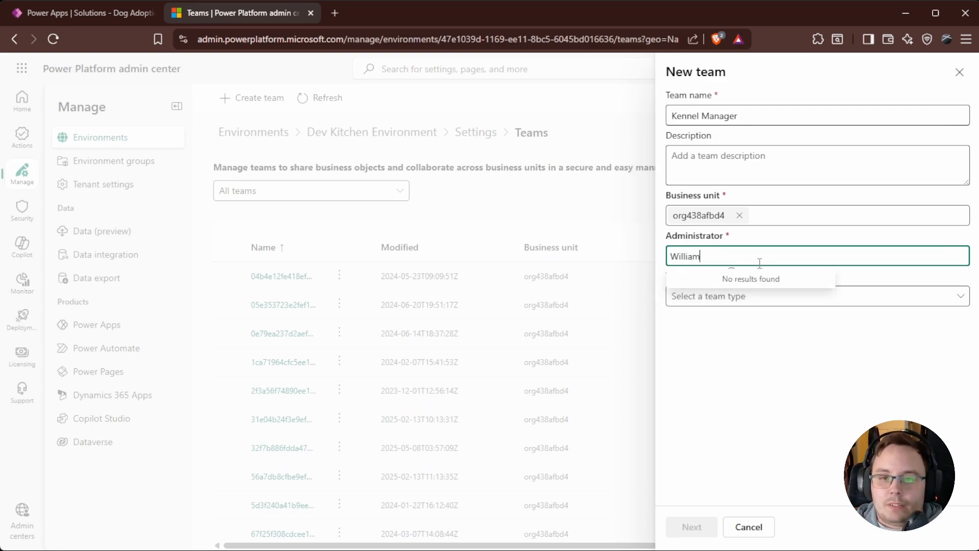
{"action": "key", "text": "BackSpace"}
{"action": "key", "text": "BackSpace"}
{"action": "key", "text": "BackSpace"}
{"action": "left_click", "coordinate": [758, 280]}
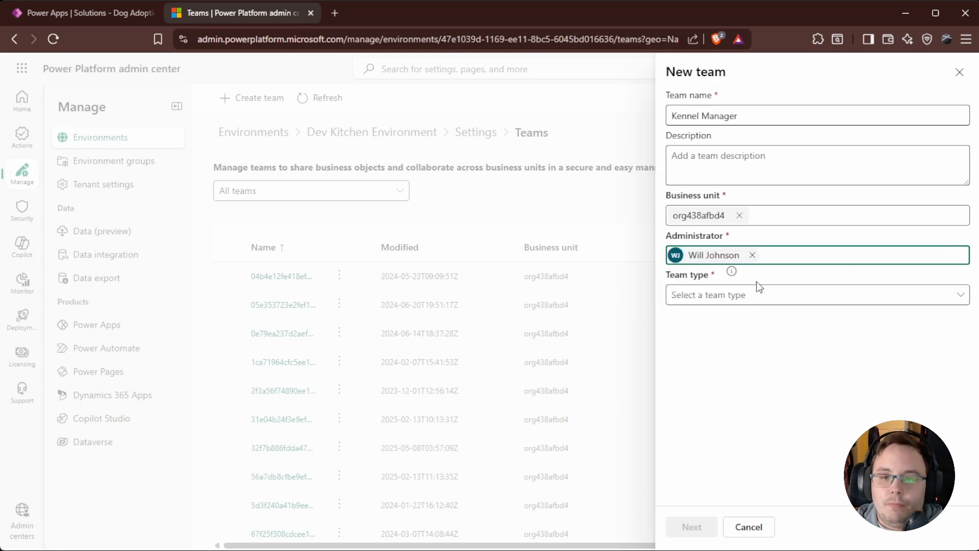
- Set the team type to Microsoft Entra ID Security Group, link it to Testing Group, and create the team
{"action": "left_click", "coordinate": [745, 299]}
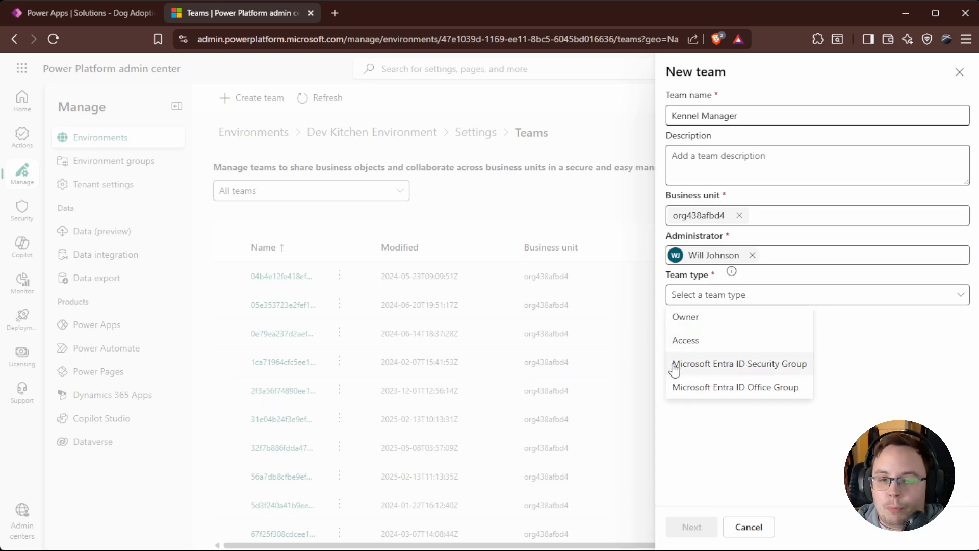
{"action": "left_click", "coordinate": [782, 372]}
{"action": "left_click", "coordinate": [753, 334]}
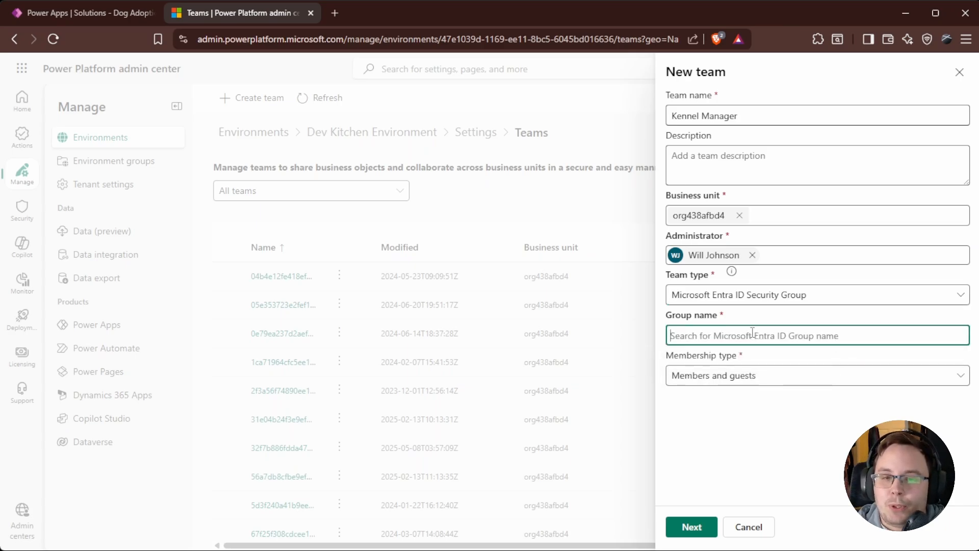
{"action": "type", "text": "org"}
{"action": "key", "text": "BackSpace"}
{"action": "key", "text": "BackSpace"}
{"action": "key", "text": "BackSpace"}
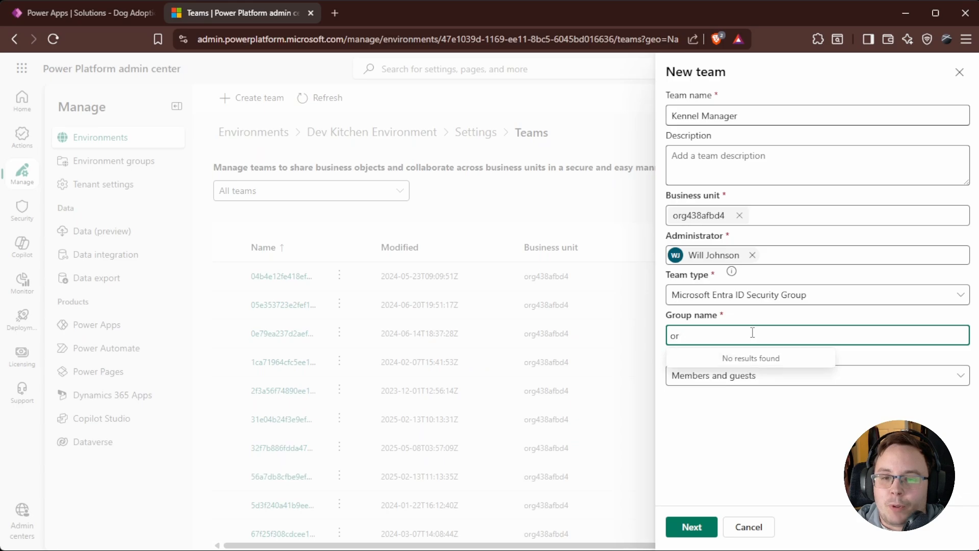
{"action": "type", "text": "Testing Group"}
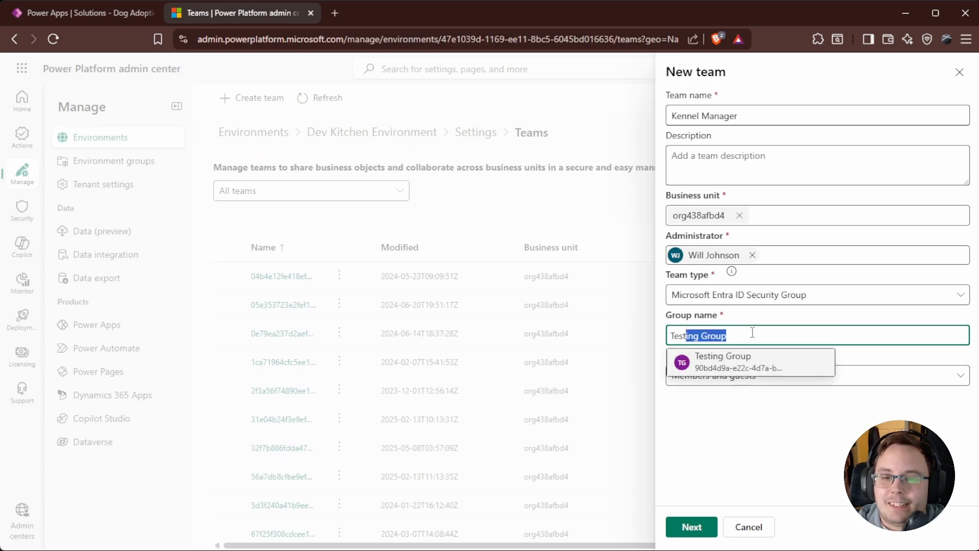
{"action": "left_click", "coordinate": [758, 361]}
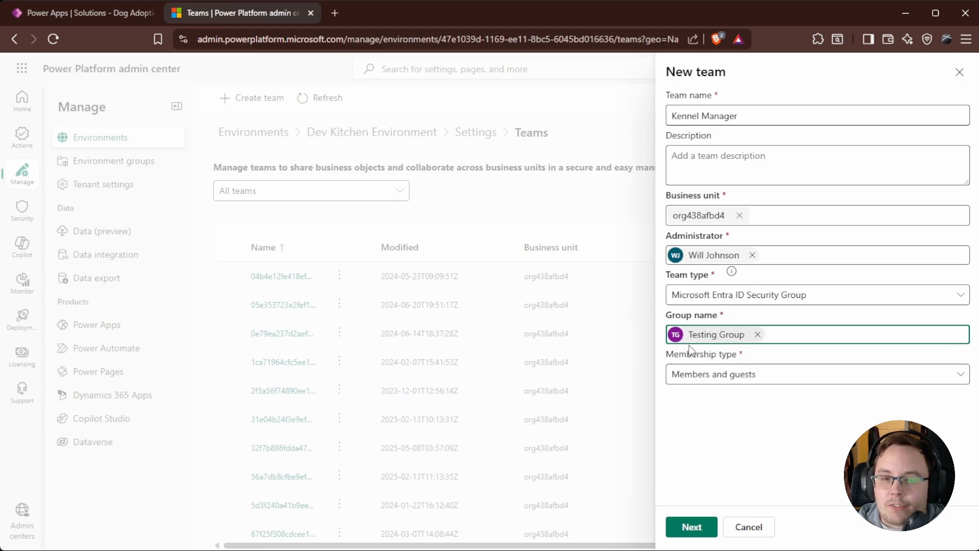
{"action": "left_click", "coordinate": [692, 527]}
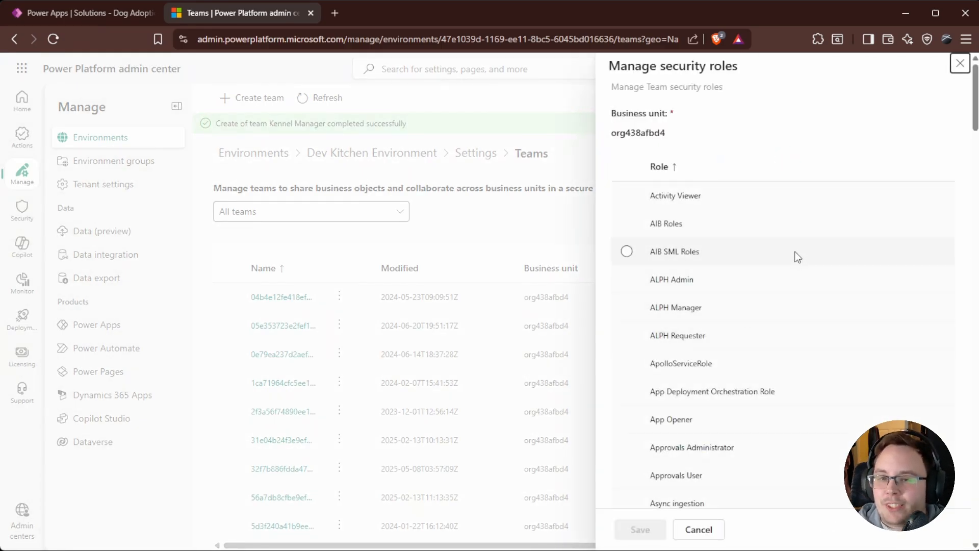
- Assign the Kennel Manager security role to the new team and save the role assignment
{"action": "scroll", "coordinate": [715, 247], "scroll_direction": "down", "scroll_amount": 1}
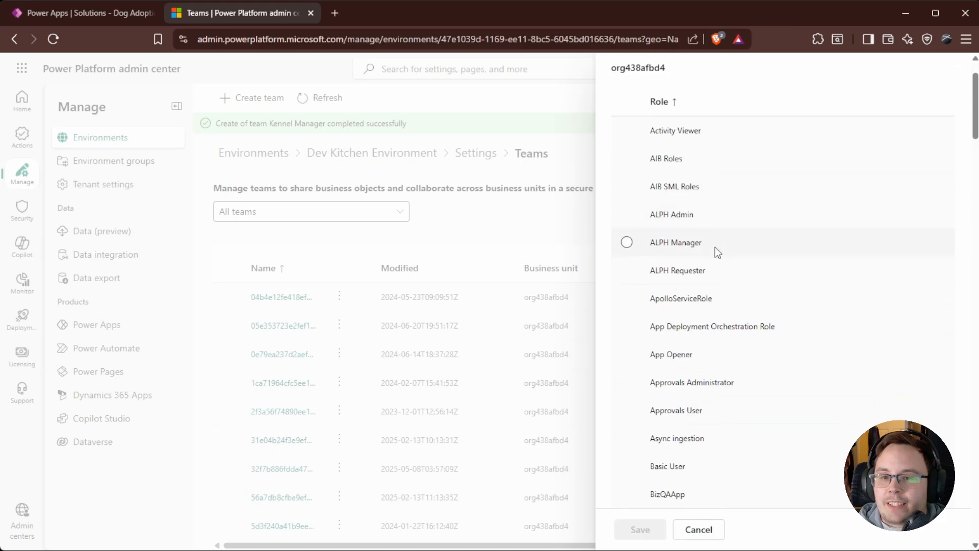
{"action": "scroll", "coordinate": [737, 276], "scroll_direction": "up", "scroll_amount": 1}
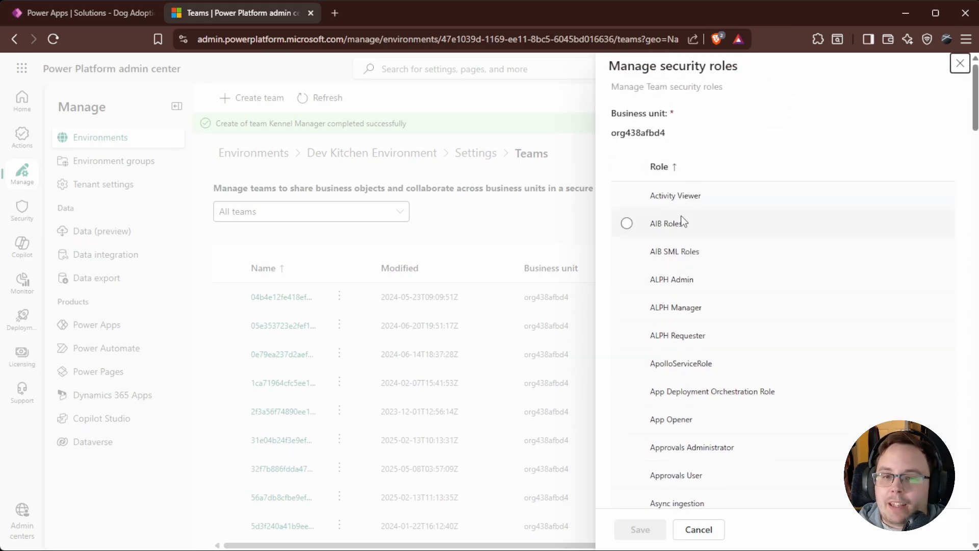
{"action": "scroll", "coordinate": [669, 284], "scroll_direction": "down", "scroll_amount": 11}
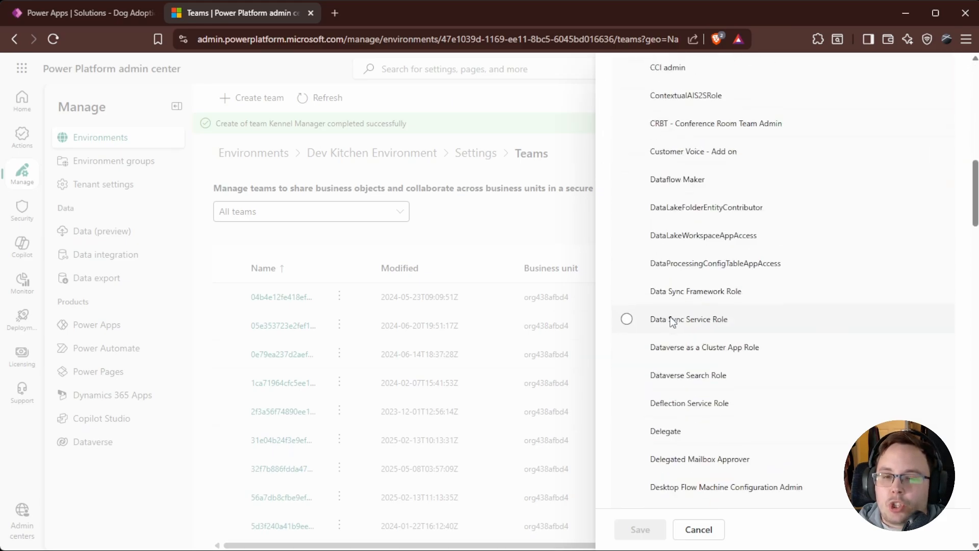
{"action": "scroll", "coordinate": [660, 317], "scroll_direction": "up", "scroll_amount": 5}
{"action": "scroll", "coordinate": [662, 342], "scroll_direction": "down", "scroll_amount": 7}
{"action": "scroll", "coordinate": [657, 346], "scroll_direction": "down", "scroll_amount": 10}
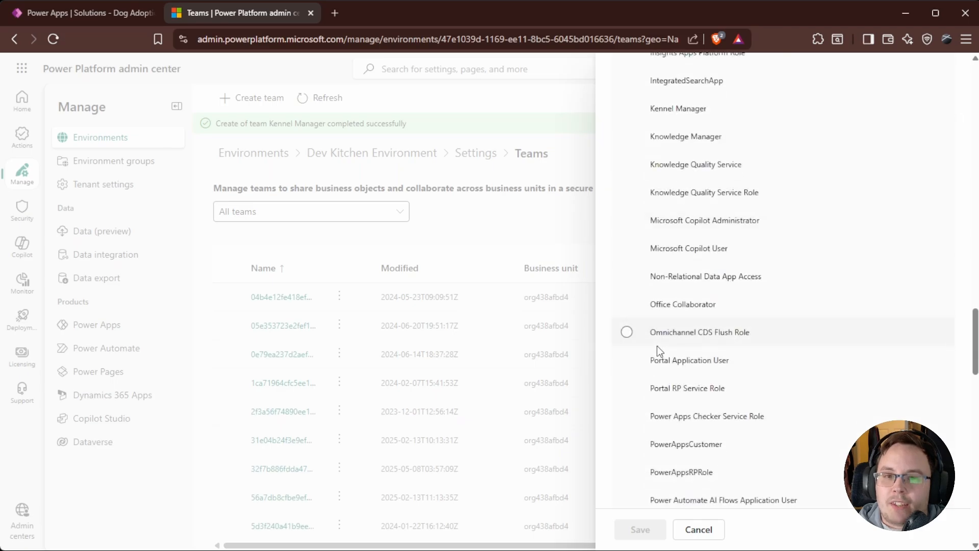
{"action": "scroll", "coordinate": [657, 346], "scroll_direction": "up", "scroll_amount": 2}
{"action": "left_click", "coordinate": [633, 240]}
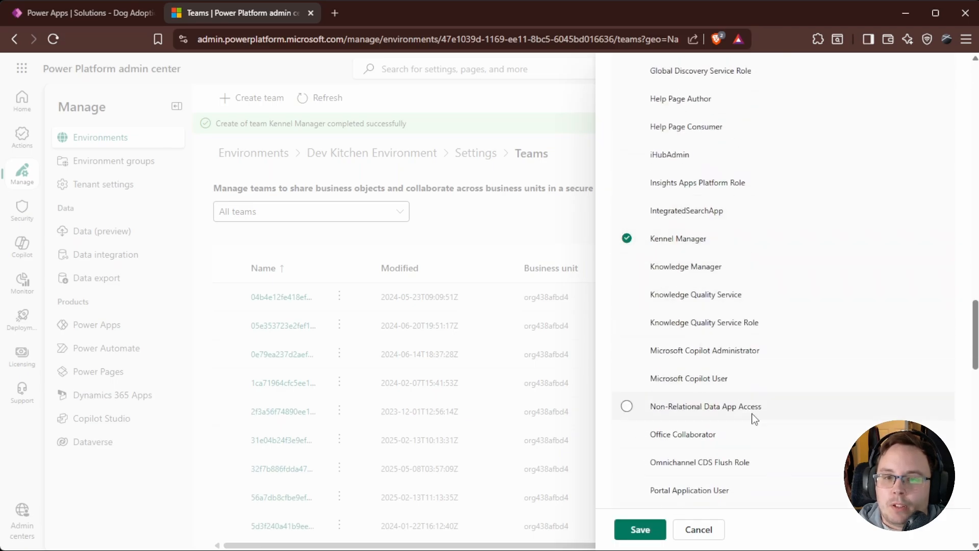
{"action": "left_click", "coordinate": [640, 531]}
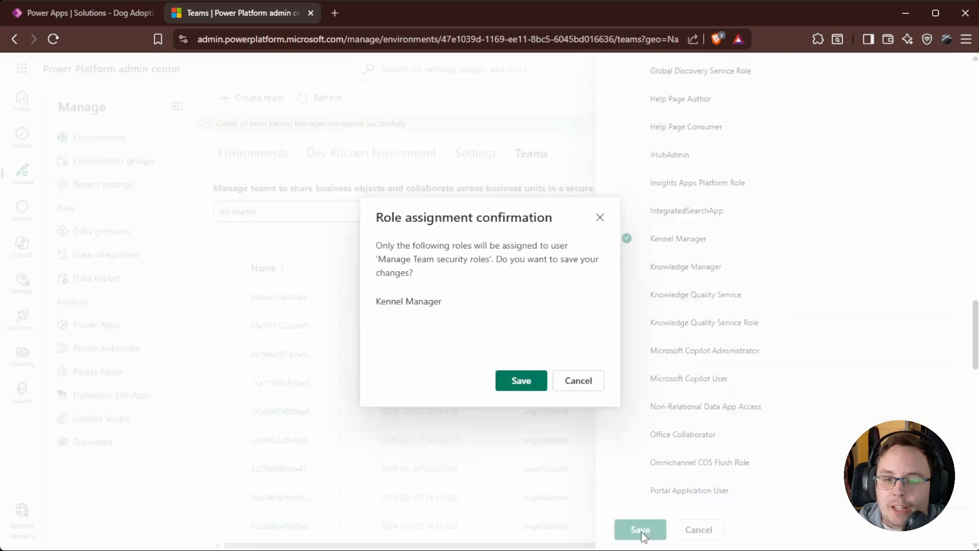
{"action": "left_click", "coordinate": [517, 380]}
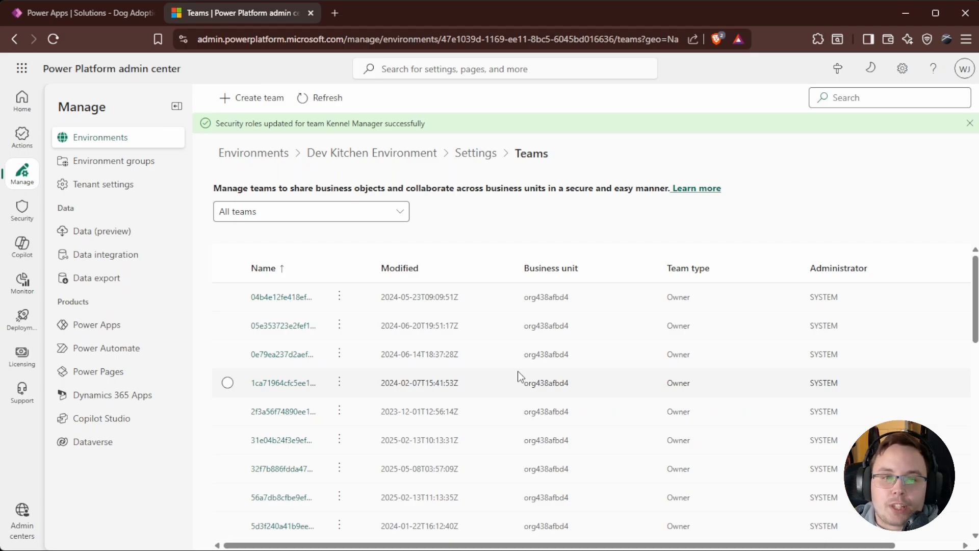
- Look through the security roles offered for the existing owner team 8b7a8c0efdc4ee... without changing them
{"action": "scroll", "coordinate": [385, 371], "scroll_direction": "down", "scroll_amount": 5}
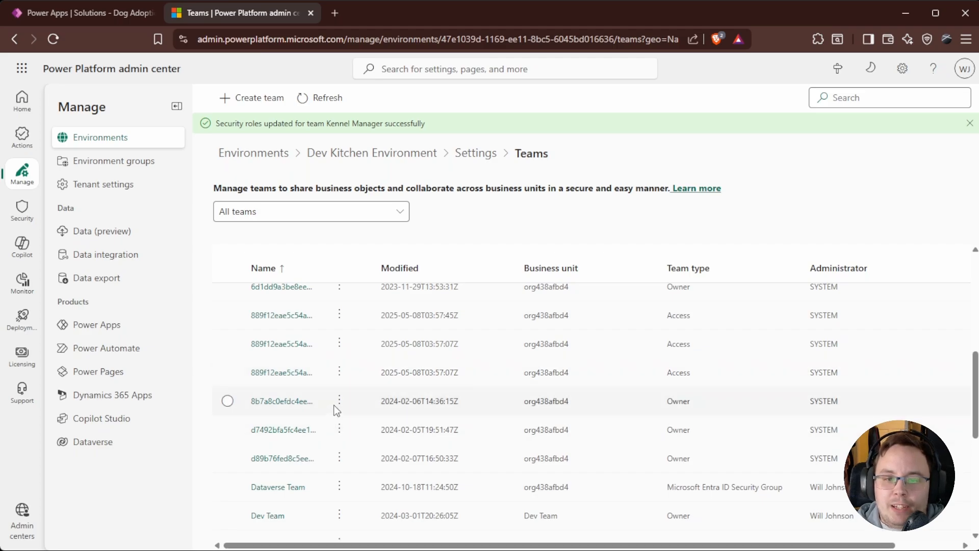
{"action": "left_click", "coordinate": [340, 404]}
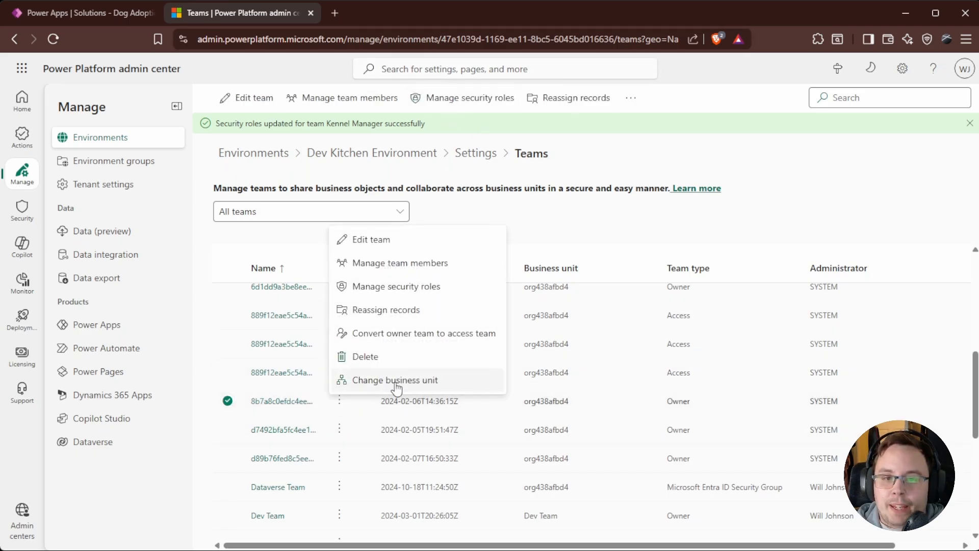
{"action": "left_click", "coordinate": [427, 286]}
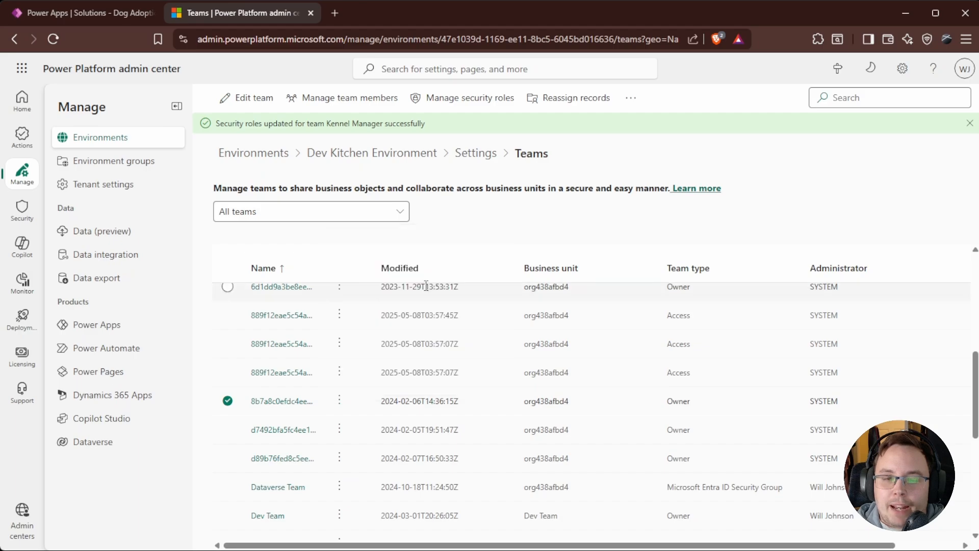
{"action": "scroll", "coordinate": [687, 343], "scroll_direction": "down", "scroll_amount": 20}
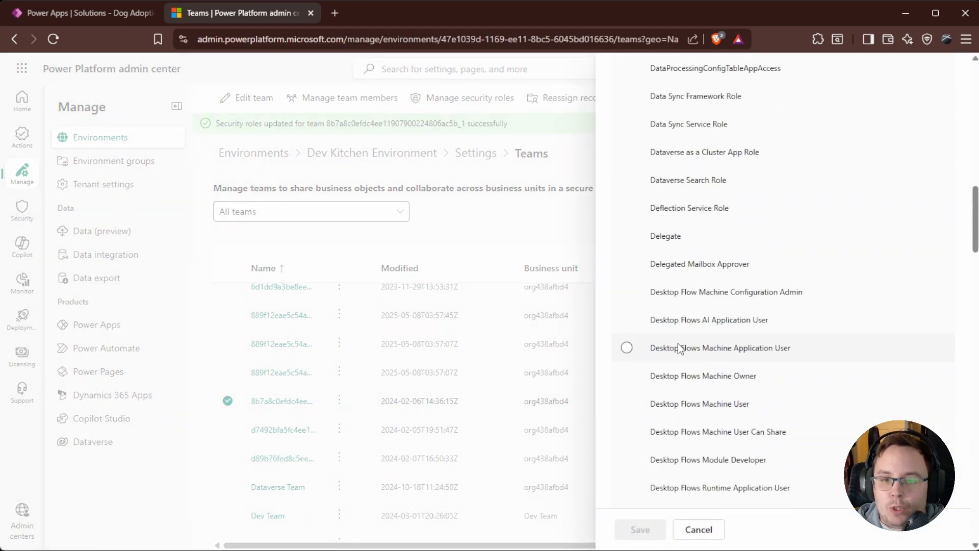
{"action": "scroll", "coordinate": [715, 409], "scroll_direction": "down", "scroll_amount": 5}
{"action": "left_click", "coordinate": [698, 529]}
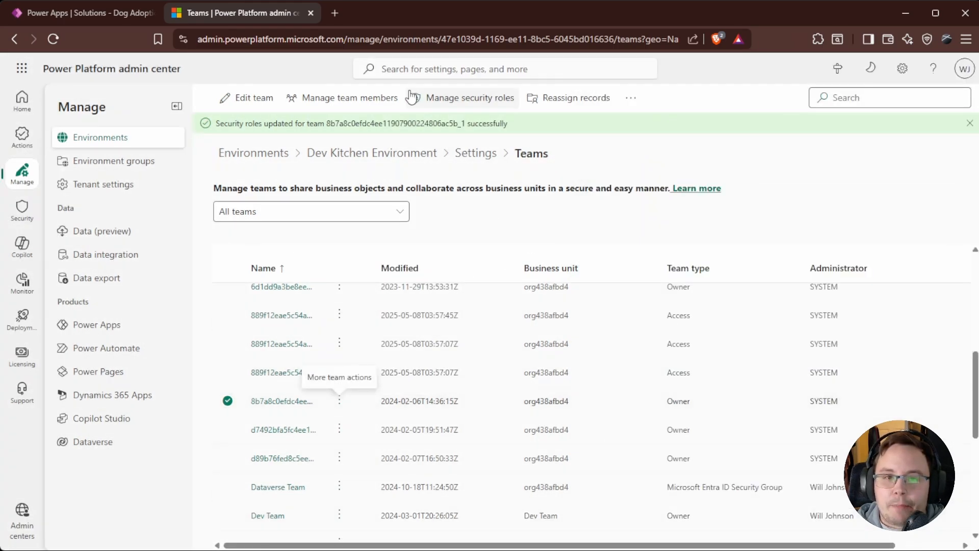
- Open the Dev Kitchen Environment's business units and review the new business unit form, including its address fields, without saving
{"action": "left_click", "coordinate": [376, 158]}
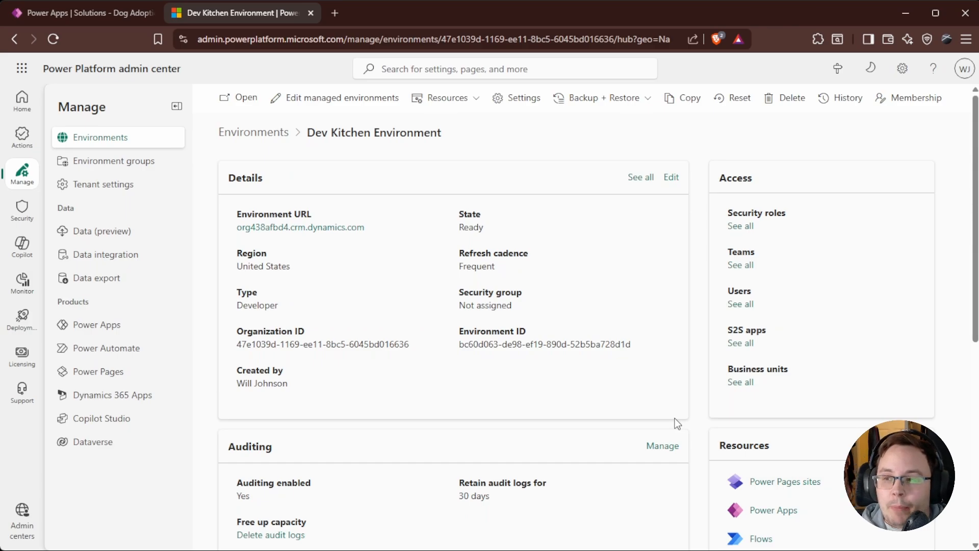
{"action": "left_click", "coordinate": [741, 382]}
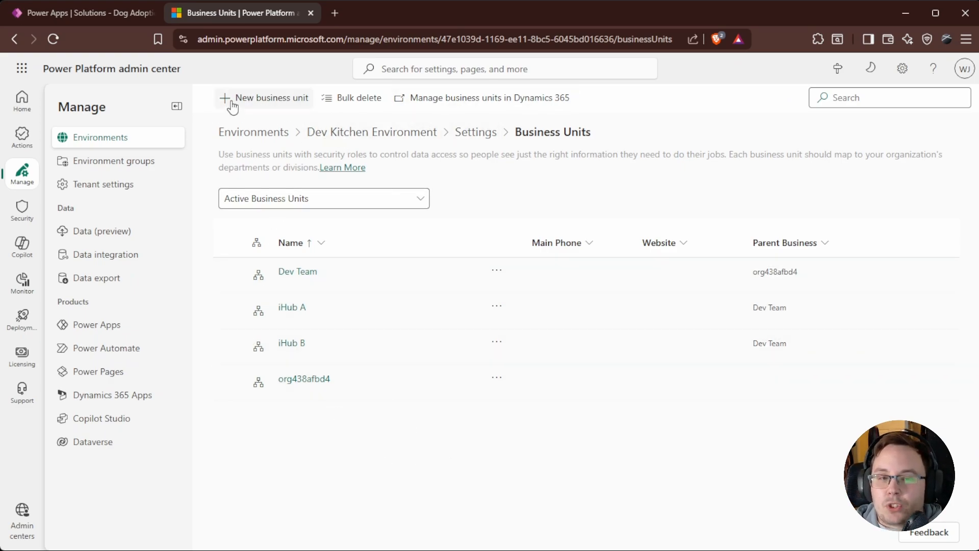
{"action": "left_click", "coordinate": [262, 104]}
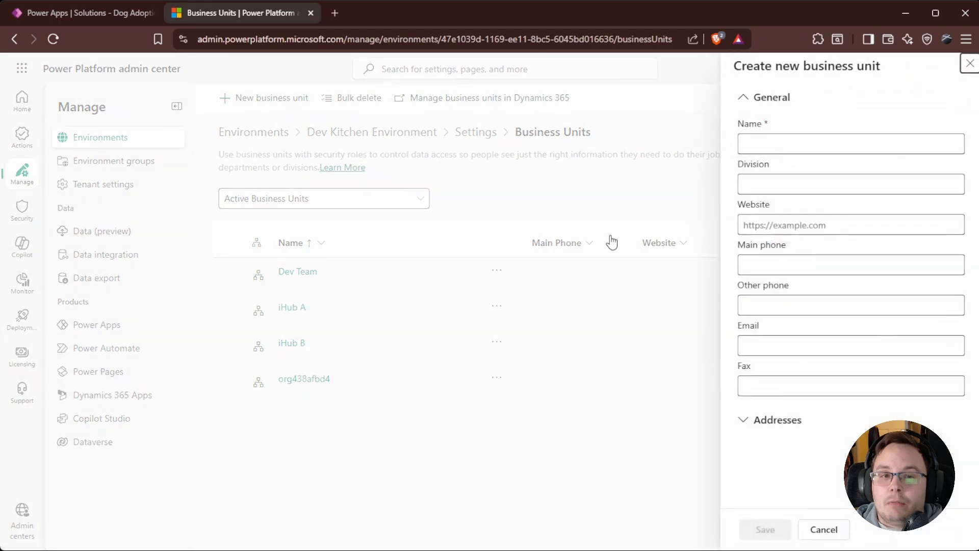
{"action": "left_click", "coordinate": [776, 460]}
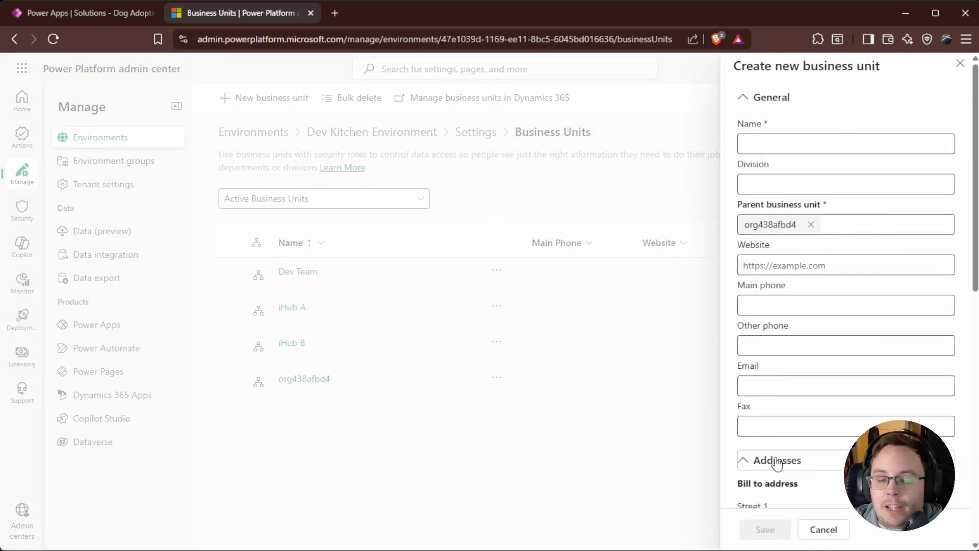
{"action": "scroll", "coordinate": [802, 380], "scroll_direction": "down", "scroll_amount": 5}
{"action": "scroll", "coordinate": [786, 228], "scroll_direction": "up", "scroll_amount": 3}
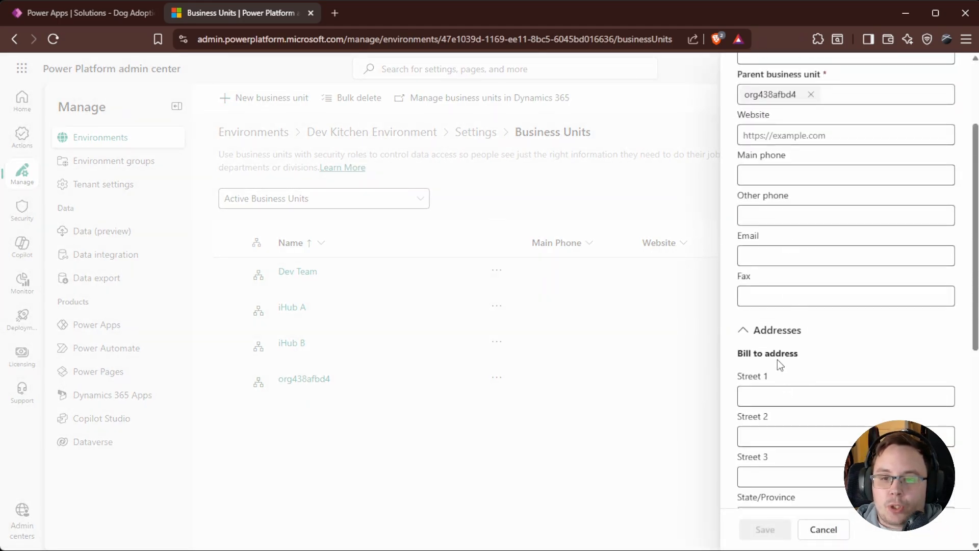
{"action": "left_click", "coordinate": [777, 330]}
{"action": "left_click", "coordinate": [969, 65]}
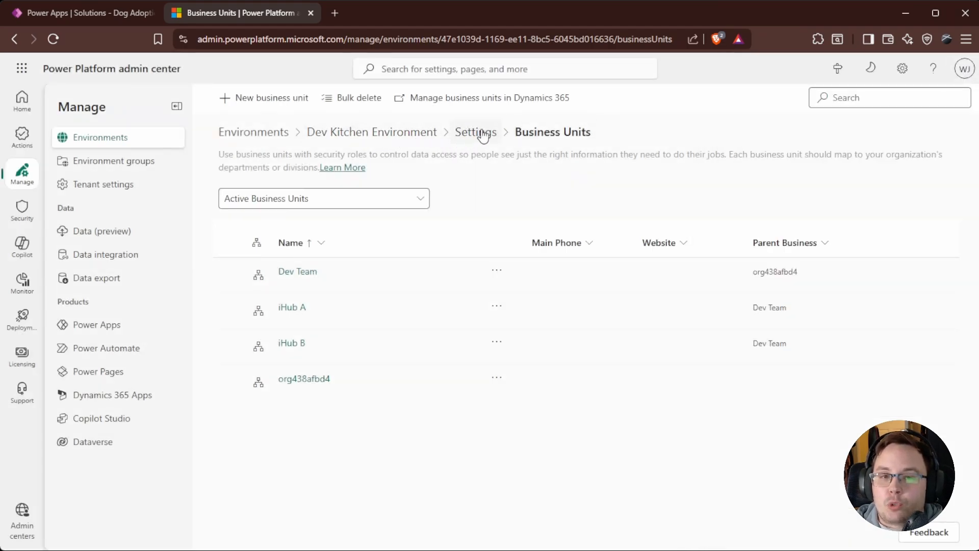
- View the actions available for the Dev Team business unit and return to the Dev Kitchen Environment overview
{"action": "left_click", "coordinate": [496, 272]}
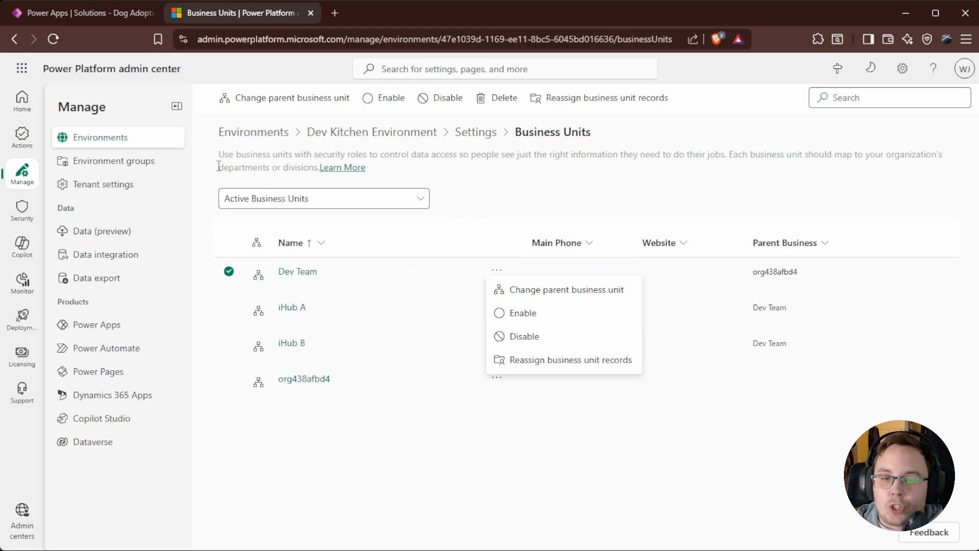
{"action": "left_click", "coordinate": [470, 133]}
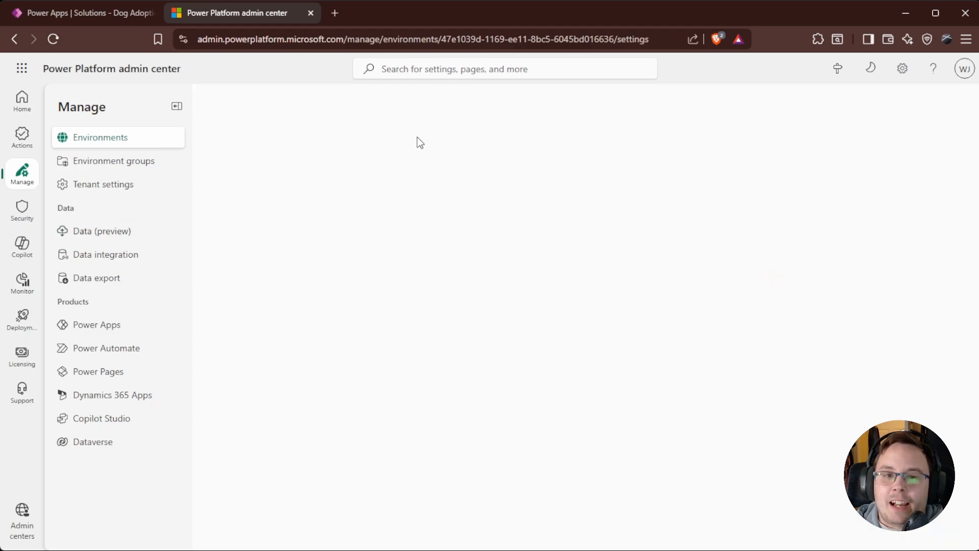
{"action": "left_click", "coordinate": [408, 121]}
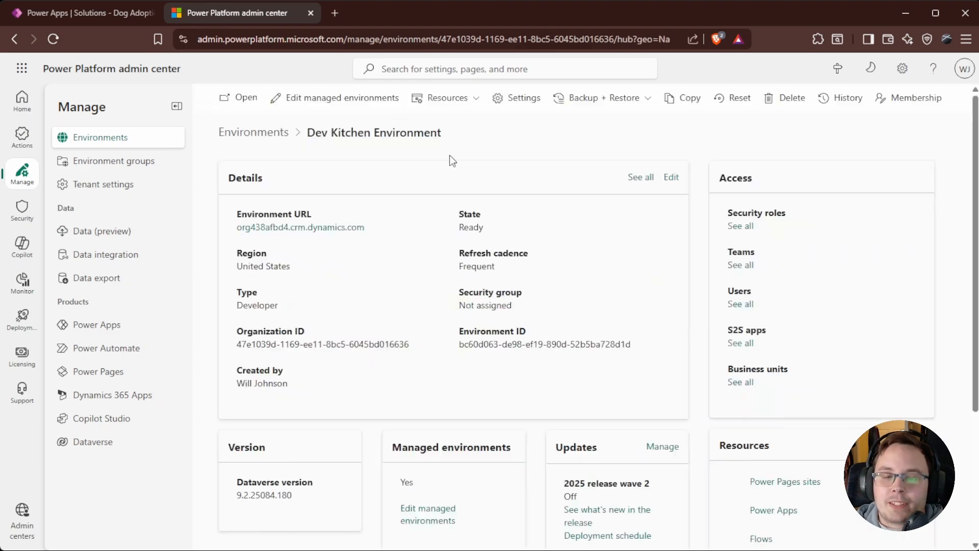
- Open the environment's teams and view the actions available for the iHub A team
{"action": "left_click", "coordinate": [741, 266]}
{"action": "scroll", "coordinate": [311, 387], "scroll_direction": "down", "scroll_amount": 10}
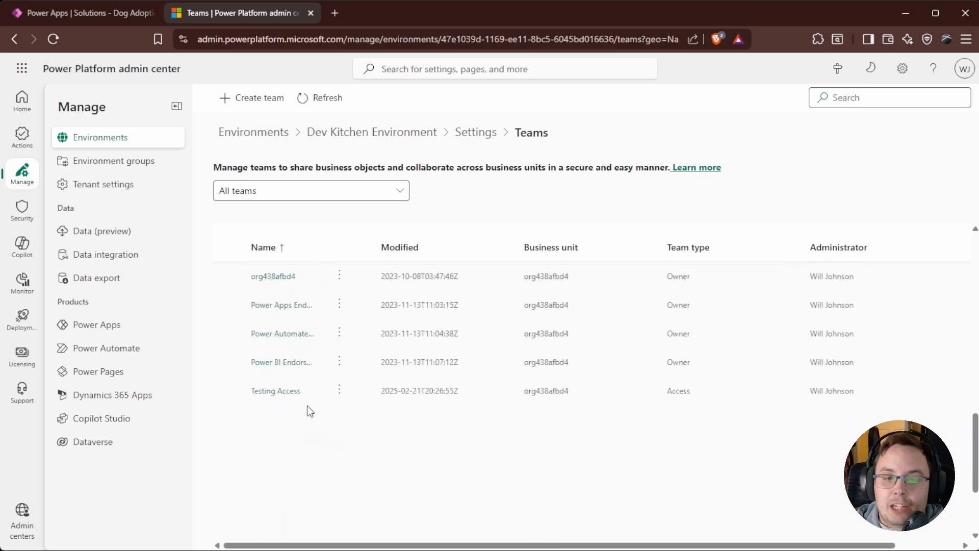
{"action": "scroll", "coordinate": [296, 357], "scroll_direction": "up", "scroll_amount": 5}
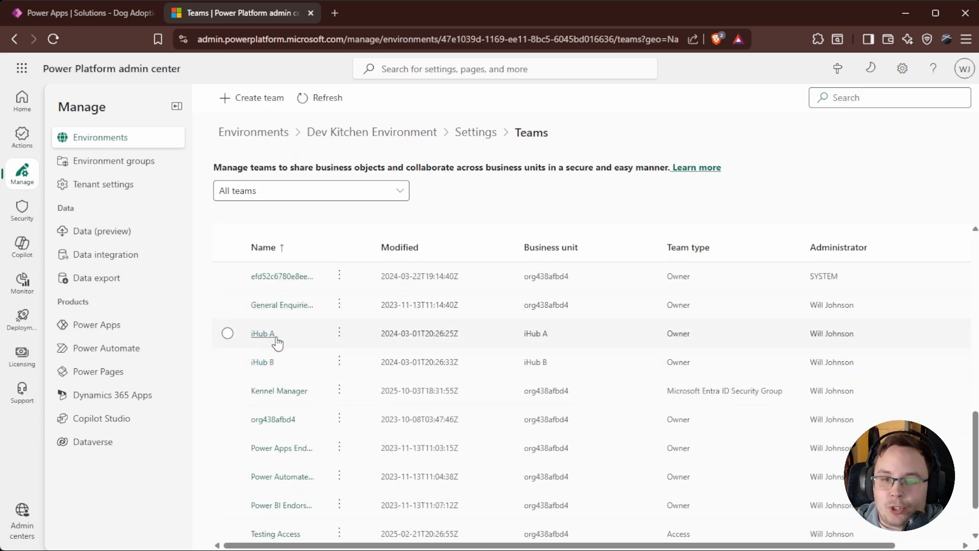
{"action": "left_click", "coordinate": [339, 333]}
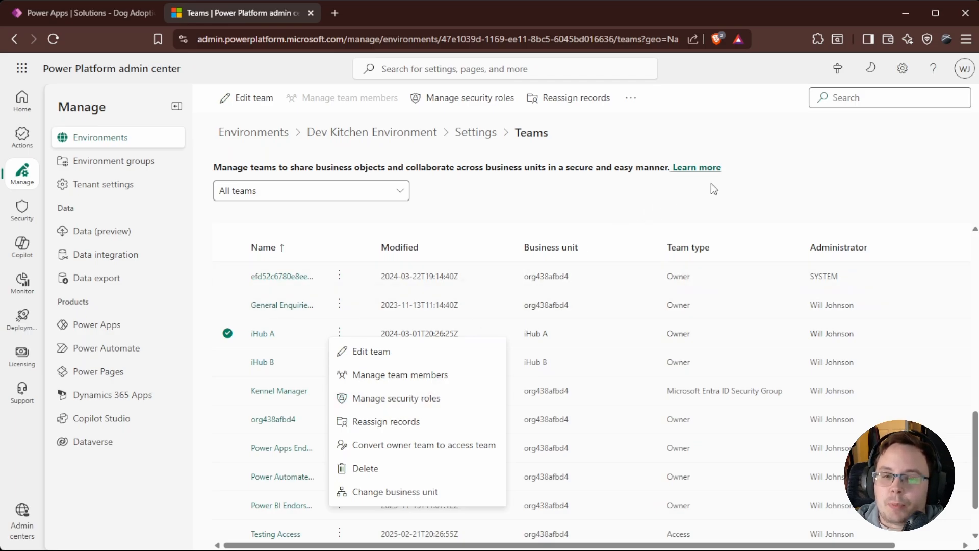
{"action": "left_click", "coordinate": [754, 204]}
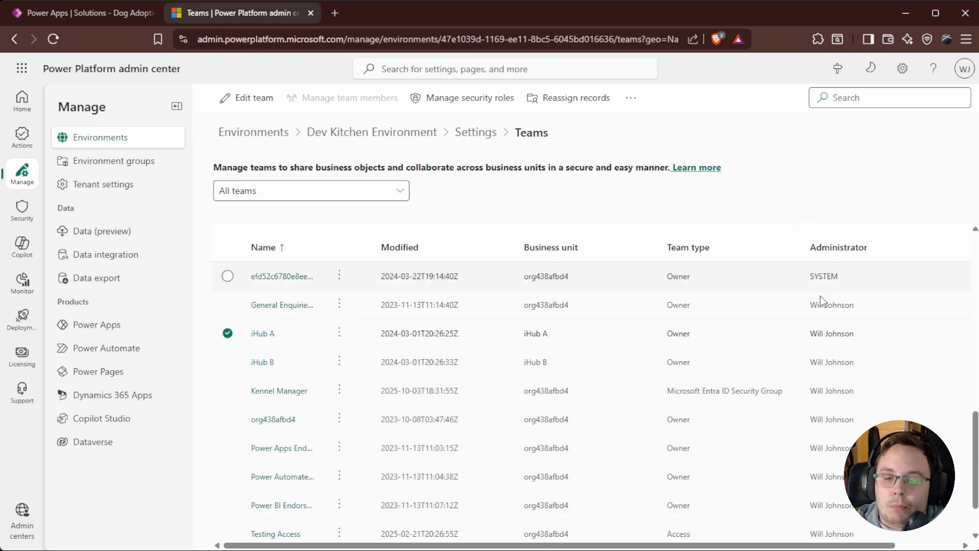